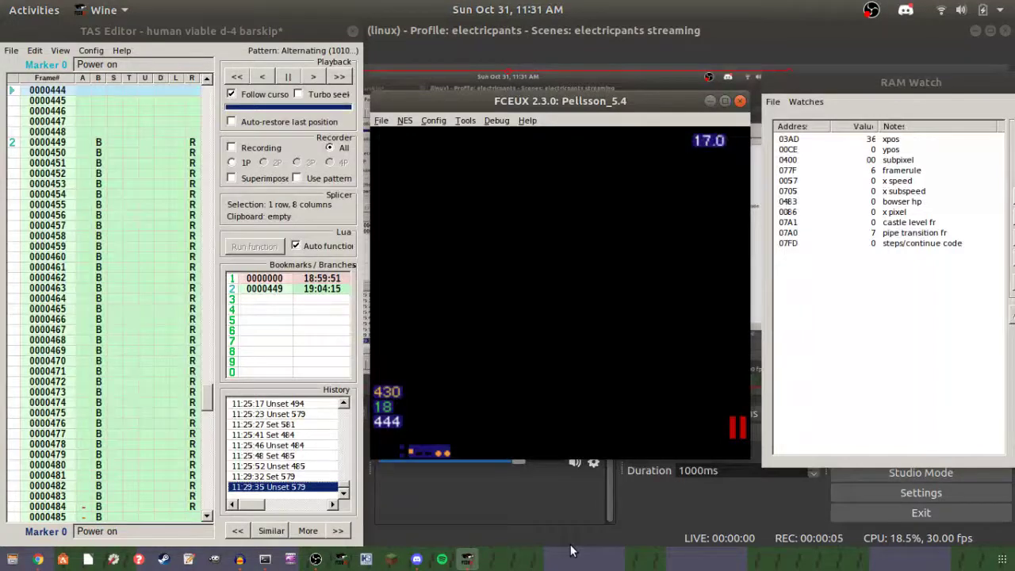
Switch to the FCEUX emulator and advance the paused movie from frame 444 to frame 455.
key("alt+Tab")
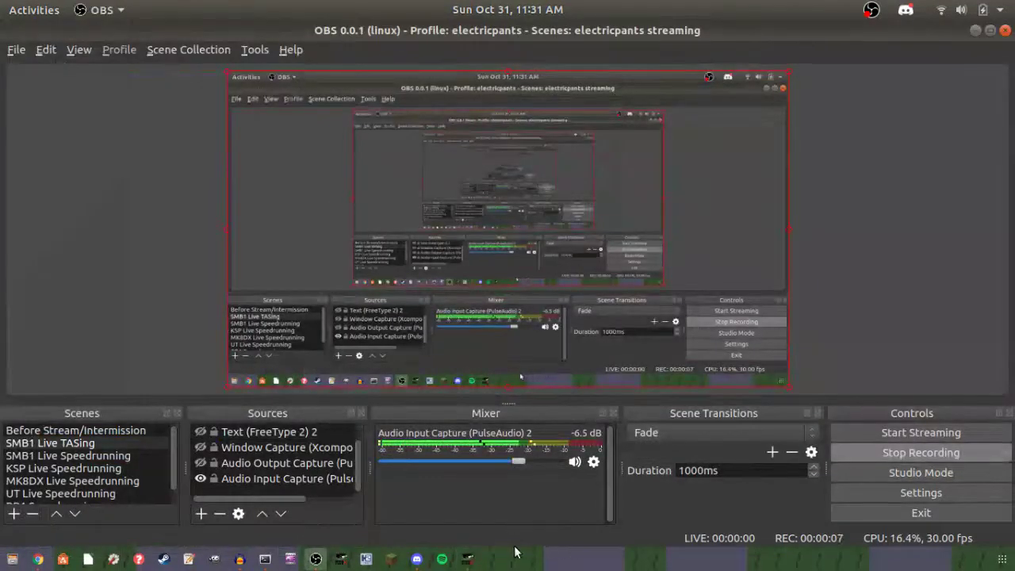
left_click(465, 559)
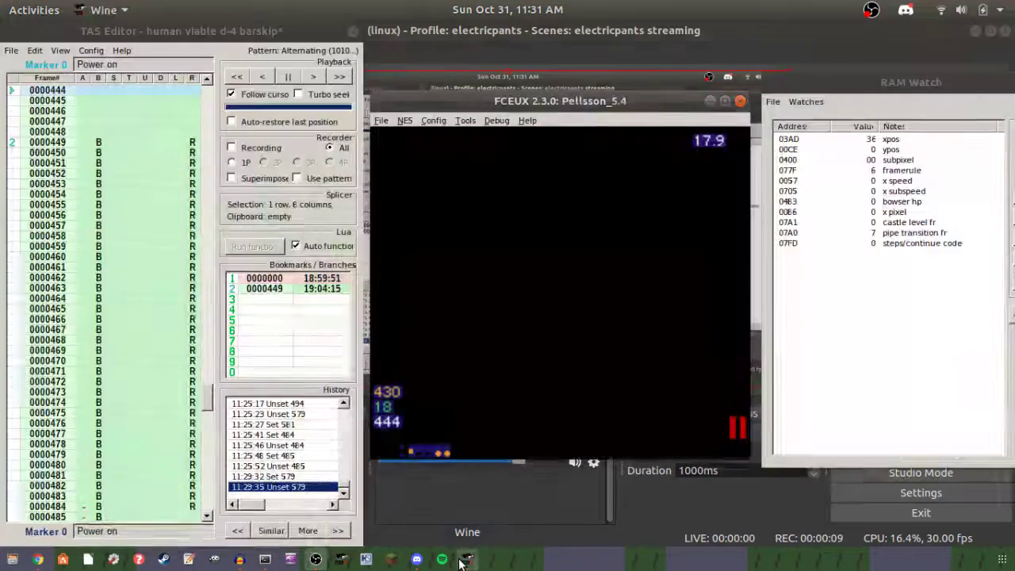
key("backslash")
key("backslash")
key("backslash")
key("backslash")
key("backslash")
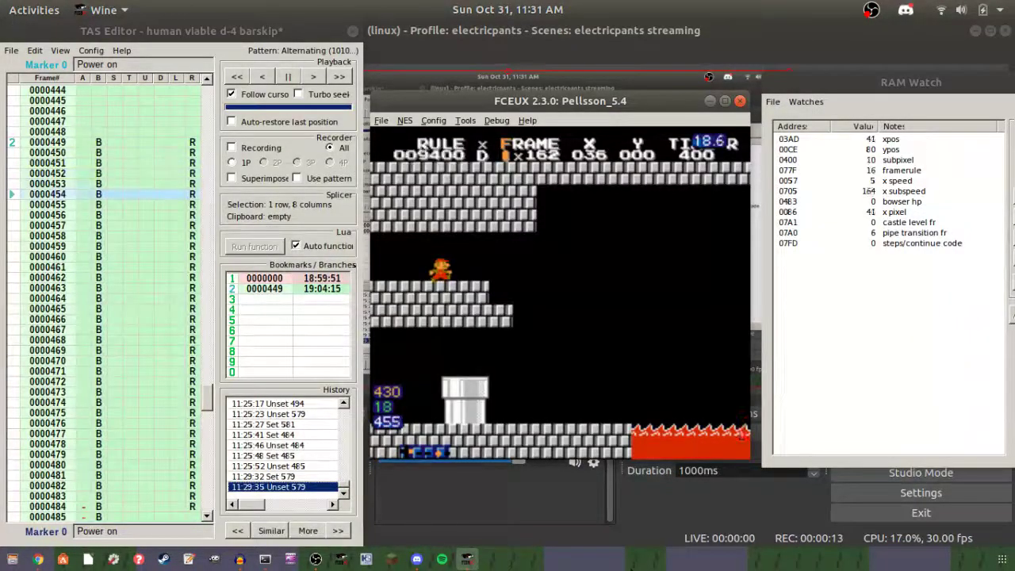
Rewind the movie to frame 449 and examine the first frames where B and Right are held.
key("BackSpace")
key("BackSpace")
key("BackSpace")
key("BackSpace")
key("BackSpace")
key("BackSpace")
key("BackSpace")
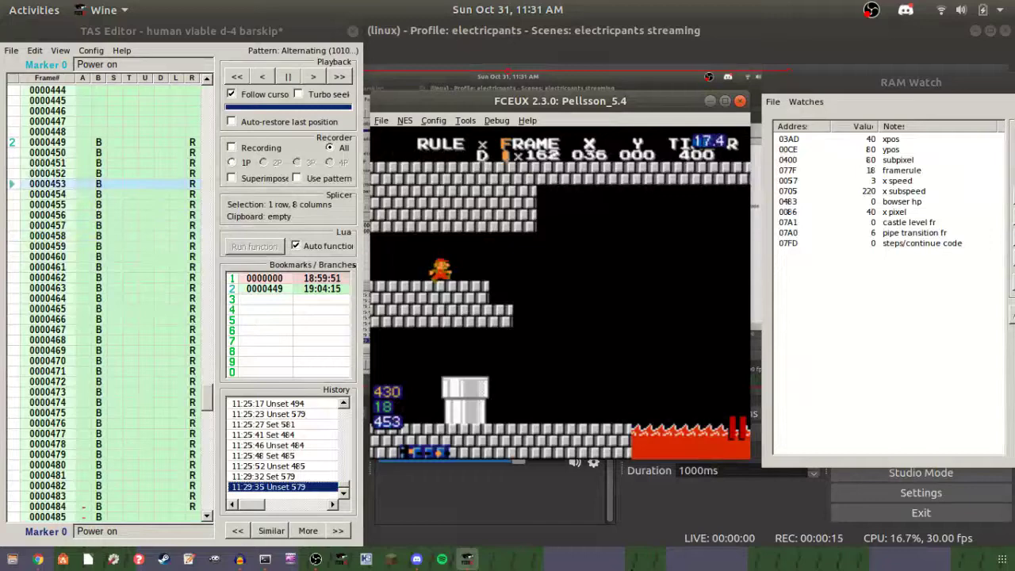
key("BackSpace")
key("BackSpace")
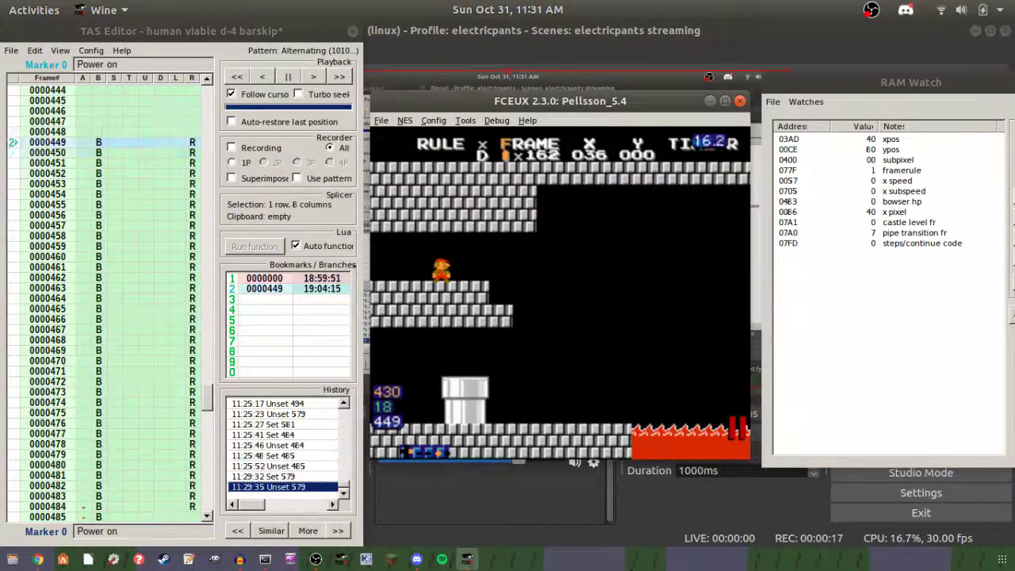
key("backslash")
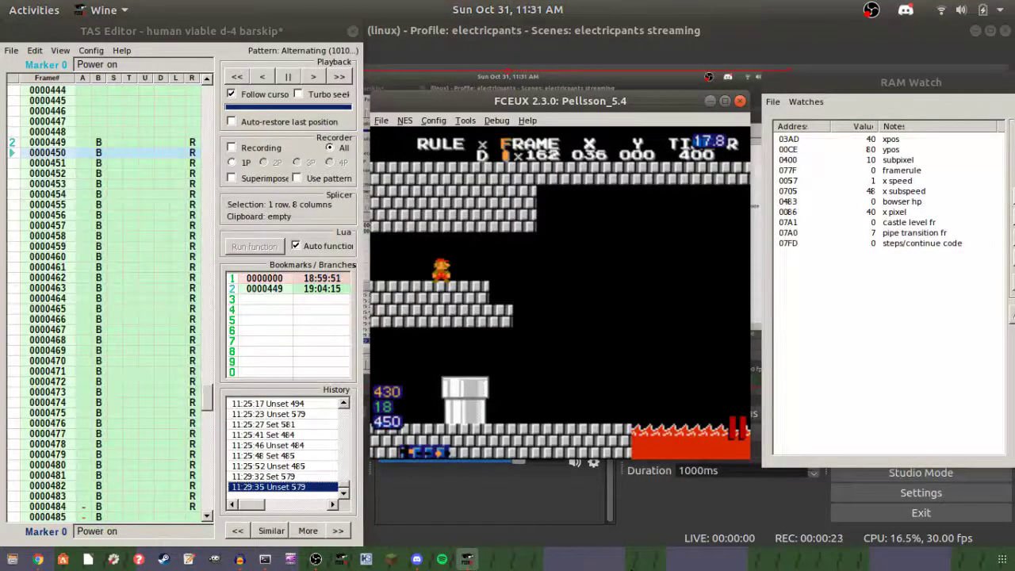
key("shift+Up")
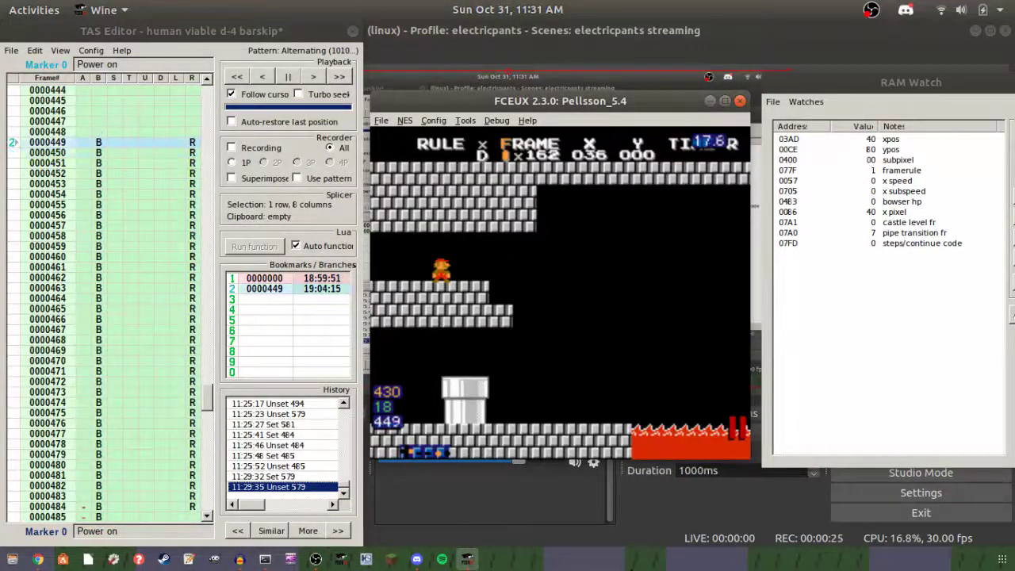
Advance the movie from frame 449 to frame 485, where the Right input is released.
key("backslash")
key("backslash")
key("backslash")
key("backslash")
key("backslash")
key("backslash")
key("backslash")
key("backslash")
key("backslash")
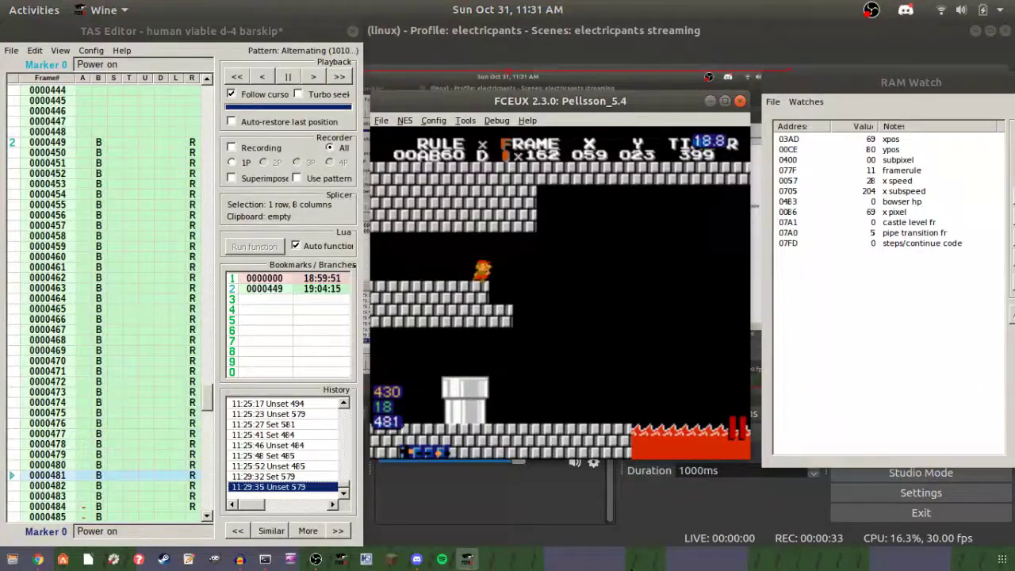
key("backslash")
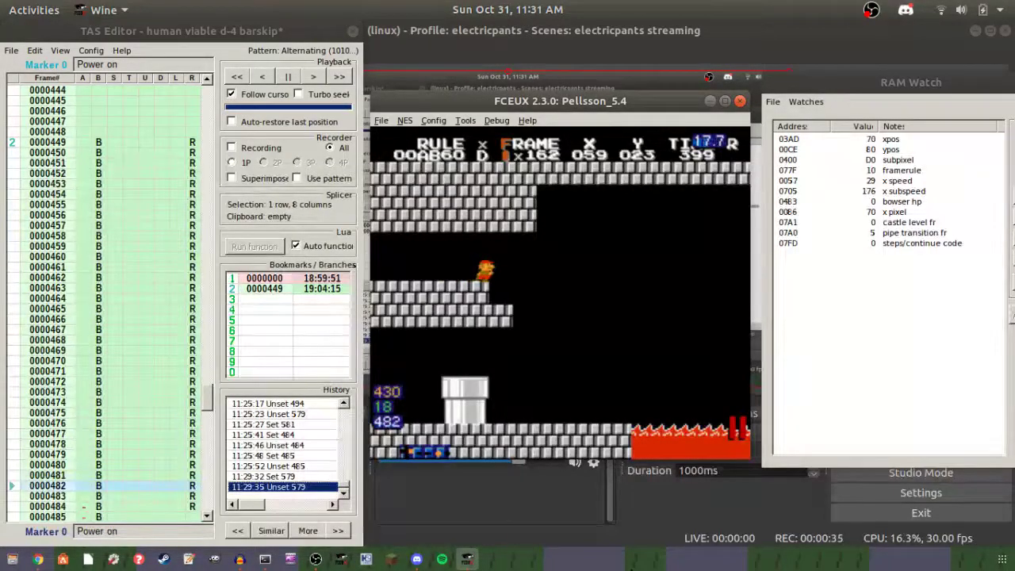
key("backslash")
key("backslash")
key("backslash")
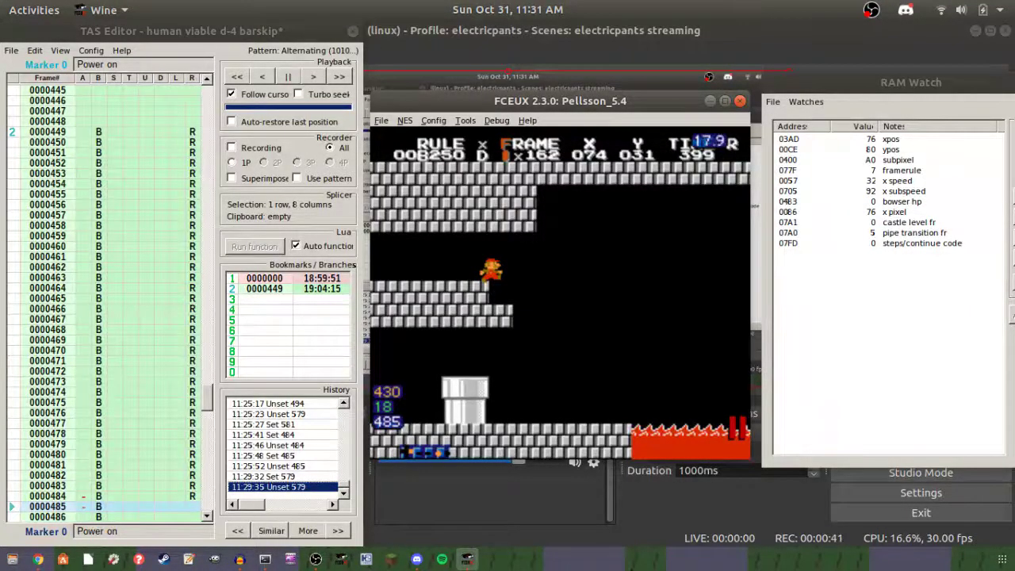
Recheck frame 484, and step on to frame 492 to examine Mario's movement off the ledge without Right held.
key("BackSpace")
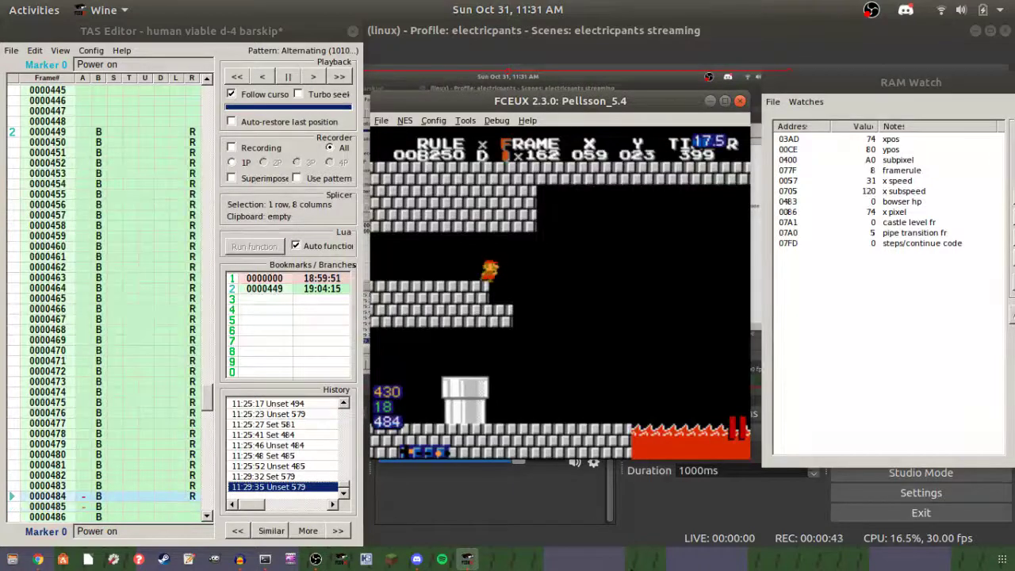
key("backslash")
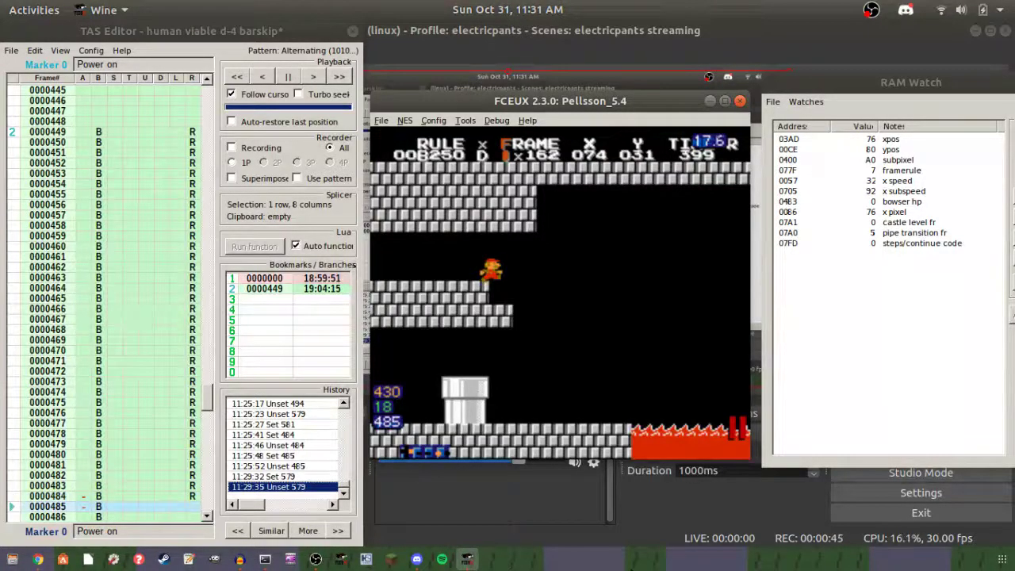
key("backslash")
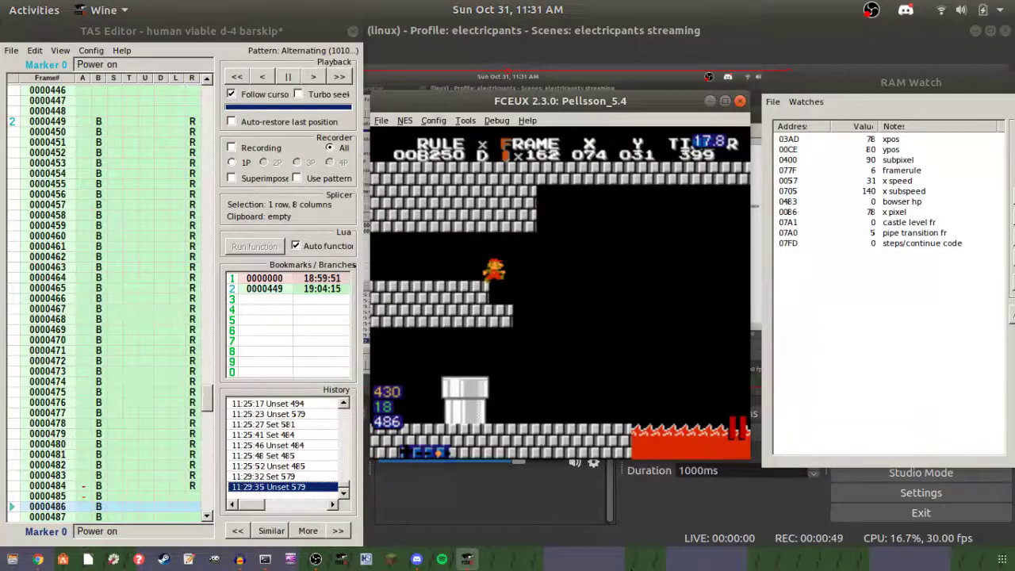
key("backslash")
key("backslash")
key("backslash")
key("backslash")
key("backslash")
key("backslash")
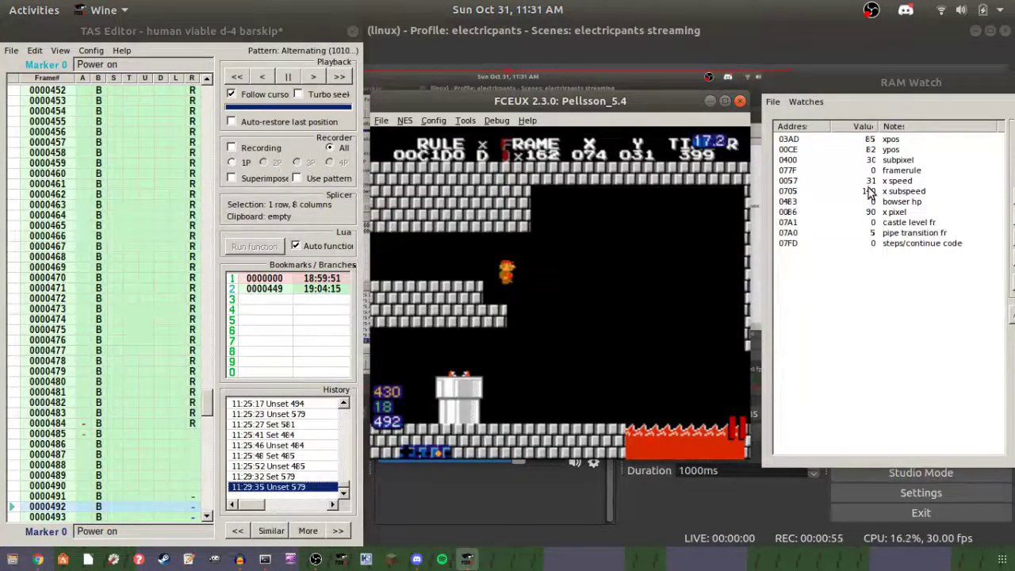
Rewind the movie from frame 492 to frame 484, the last frame holding Right before the gap.
key("BackSpace")
key("BackSpace")
key("BackSpace")
key("BackSpace")
key("BackSpace")
key("BackSpace")
key("BackSpace")
key("BackSpace")
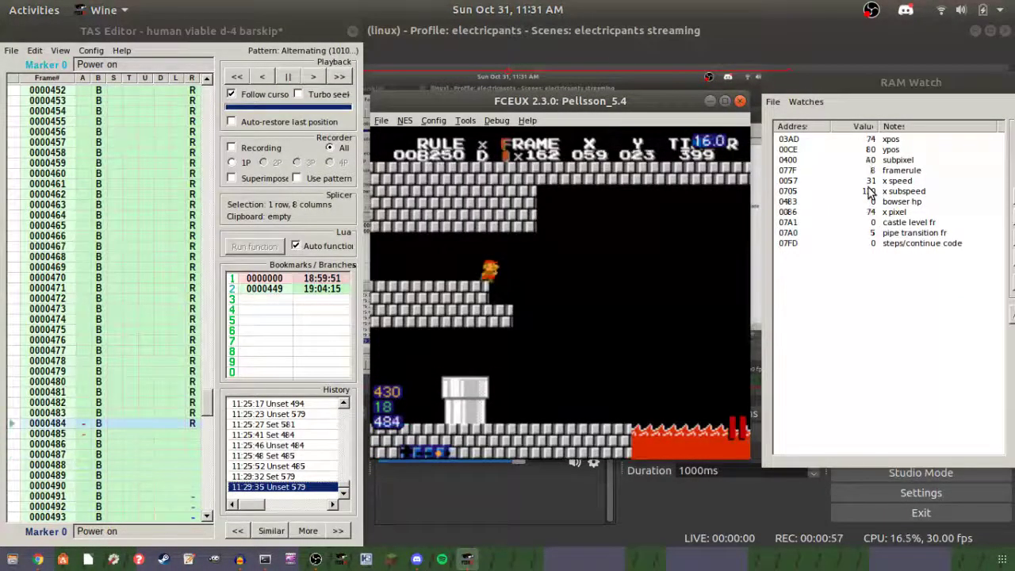
Step from frame 484 to frame 491, examining the x speed and x subspeed values while Right is released.
key("backslash")
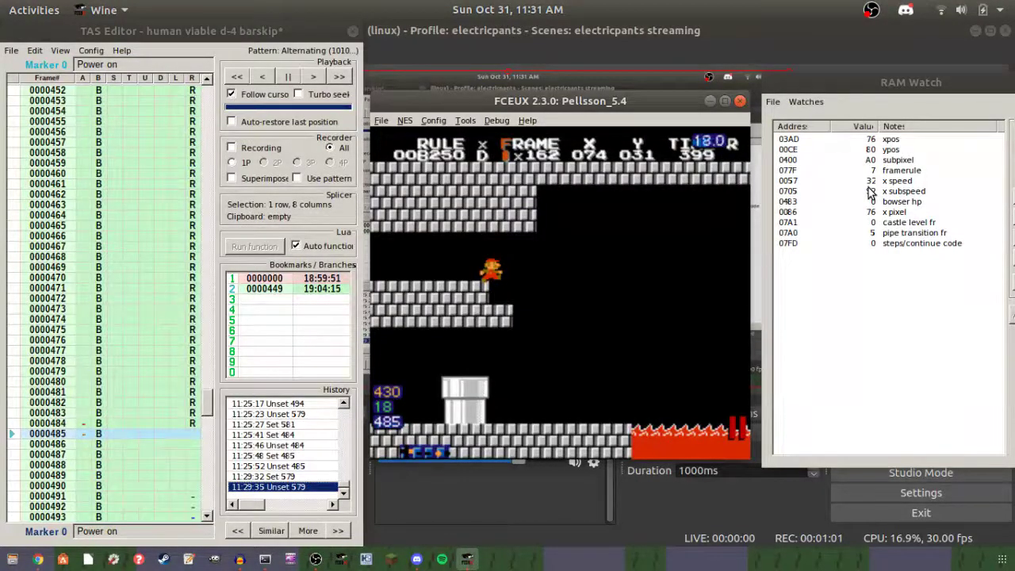
key("backslash")
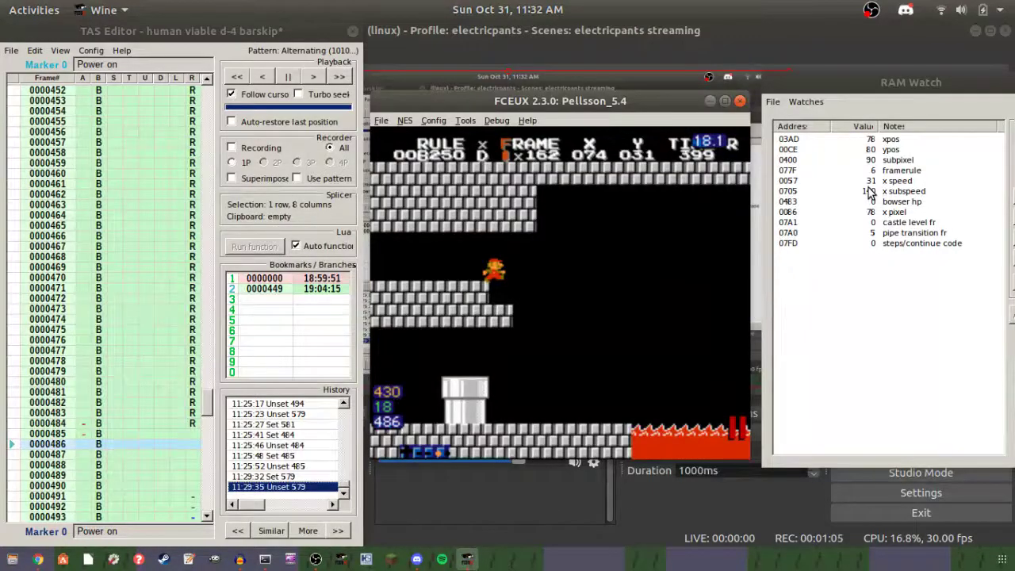
key("backslash")
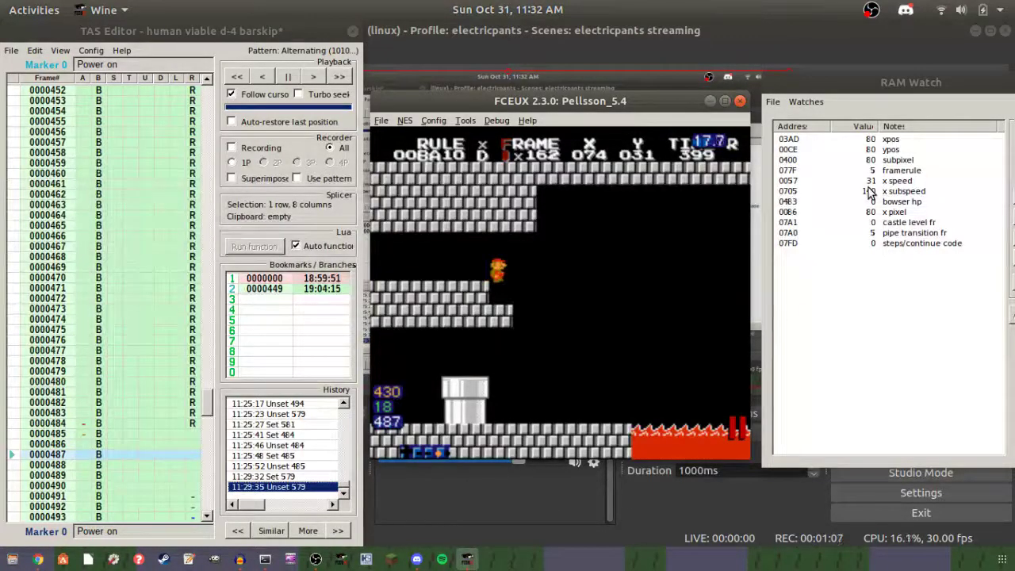
key("shift+backslash")
key("backslash")
key("backslash")
key("backslash")
key("backslash")
key("backslash")
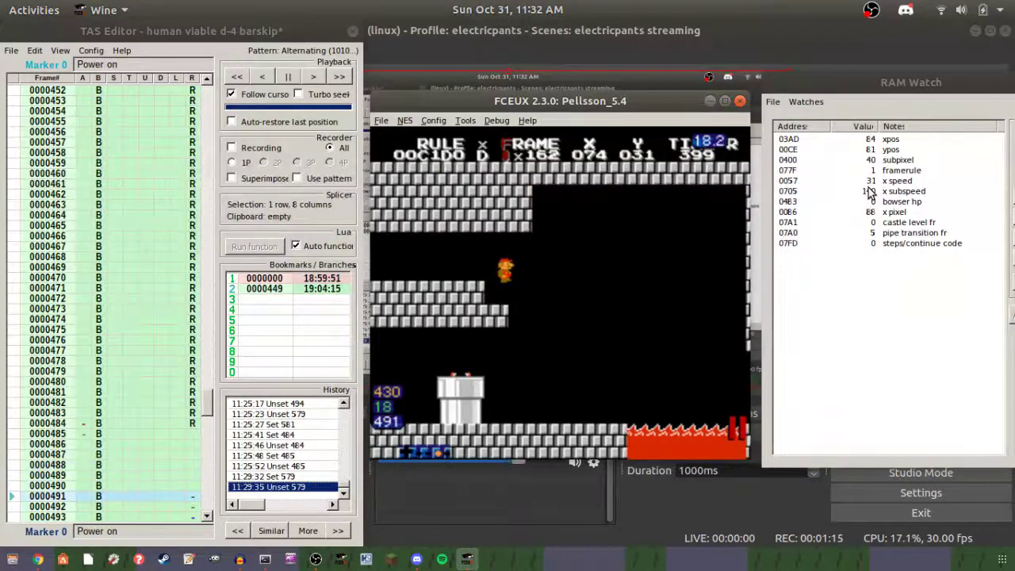
Rewind the movie to around frame 485 and step forward again to frame 487.
key("BackSpace")
key("BackSpace")
key("BackSpace")
key("BackSpace")
key("BackSpace")
key("BackSpace")
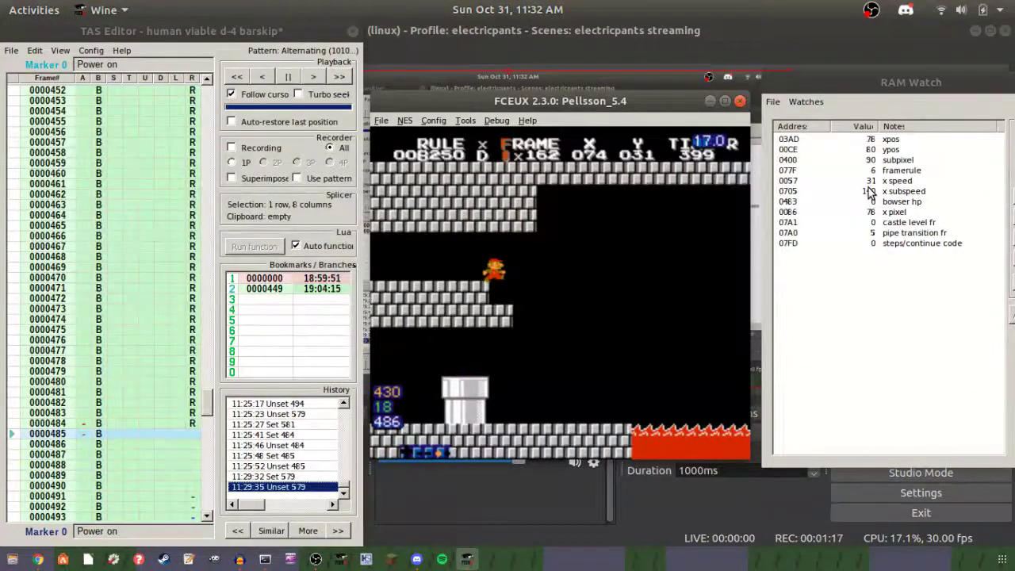
key("backslash")
key("backslash")
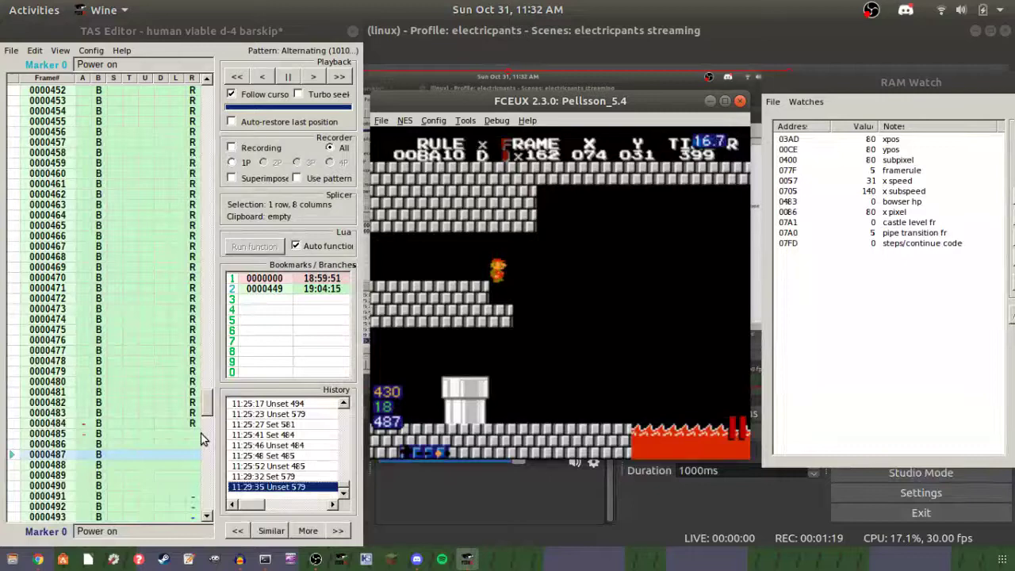
Try holding Right on frames 485 to 489, and clear the Right input from those frames again.
left_click(193, 434)
left_click(196, 474, "shift")
key("backslash")
key("backslash")
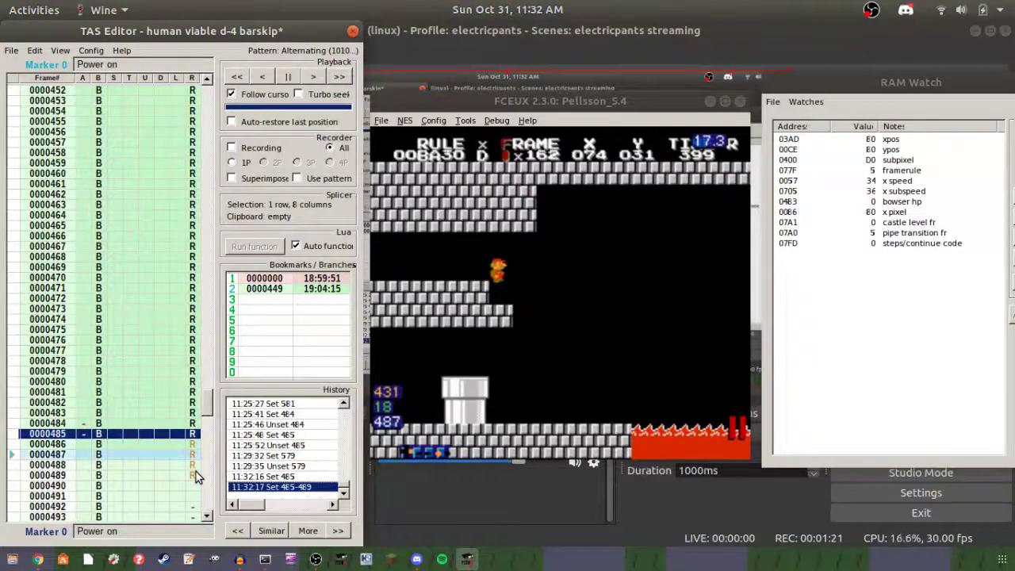
left_click(192, 433)
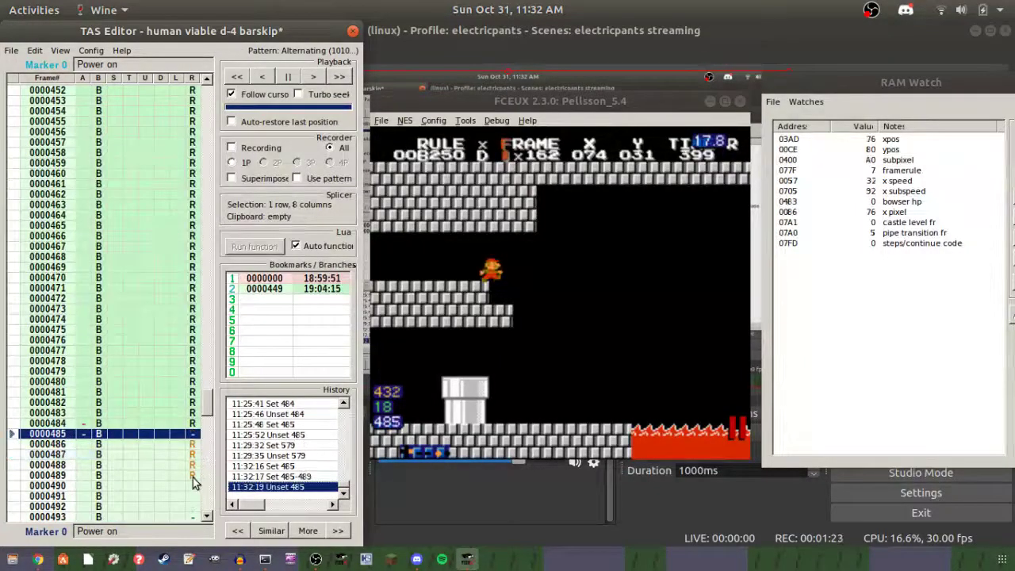
left_click(190, 476, "shift")
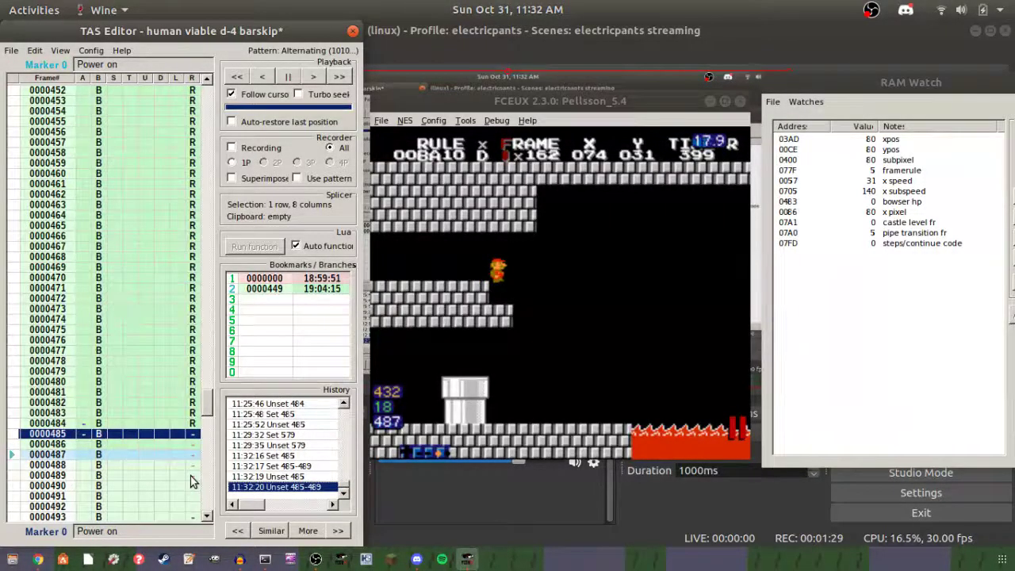
Step the restored inputs forward to frame 491 and rewind to frame 486 to examine Mario's speed.
key("backslash")
key("backslash")
key("backslash")
key("backslash")
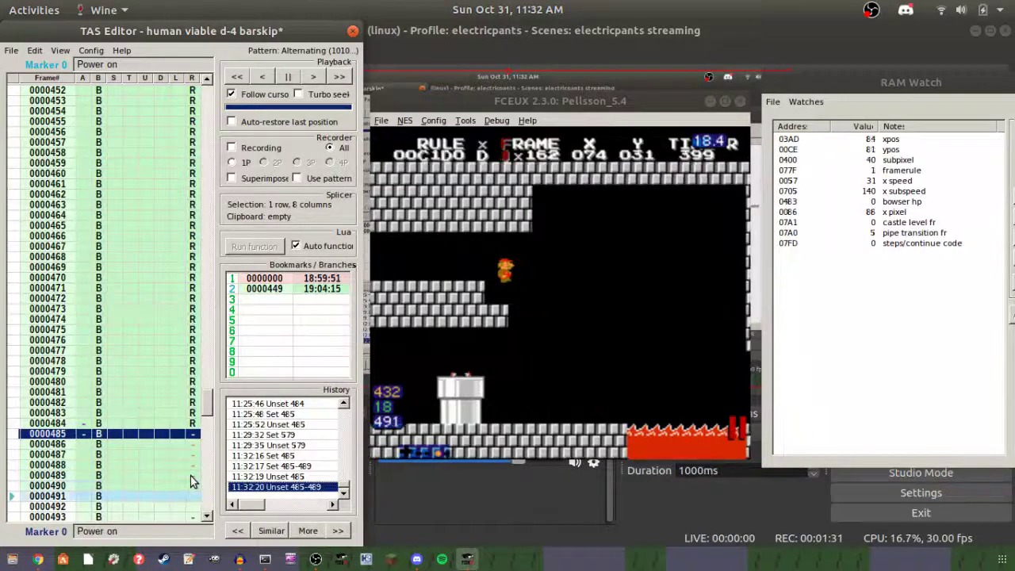
key("BackSpace")
key("BackSpace")
key("BackSpace")
key("BackSpace")
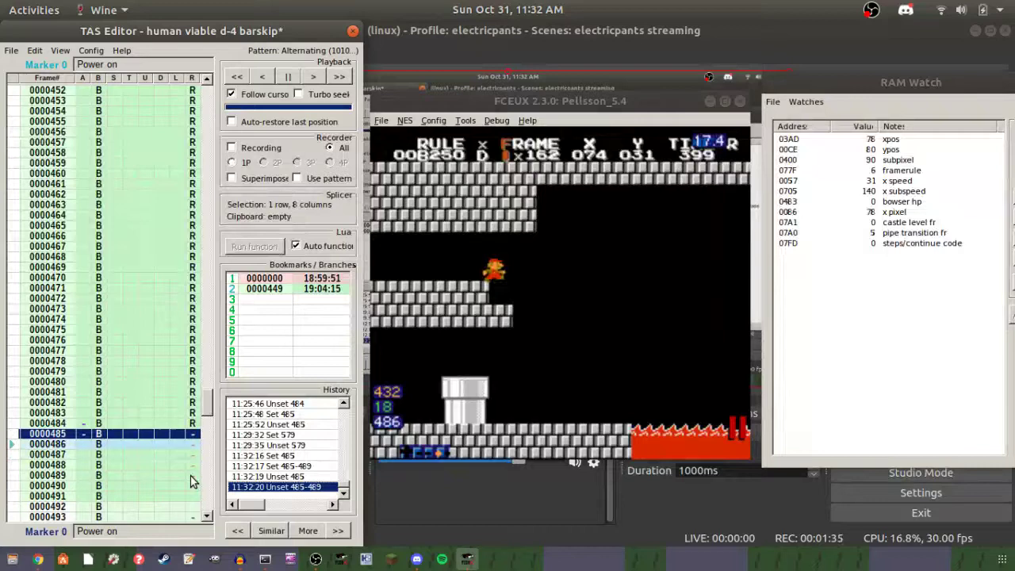
Step forward from frame 486 to frame 496, rechecking frame 495 where the Right input resumes.
key("backslash")
key("backslash")
key("backslash")
key("backslash")
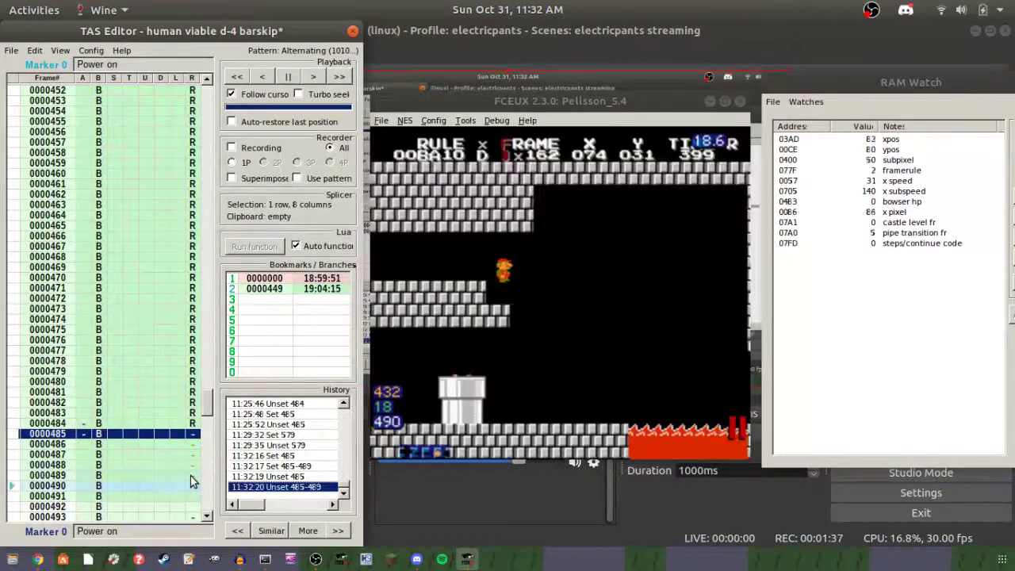
key("backslash")
key("backslash")
key("backslash")
key("backslash")
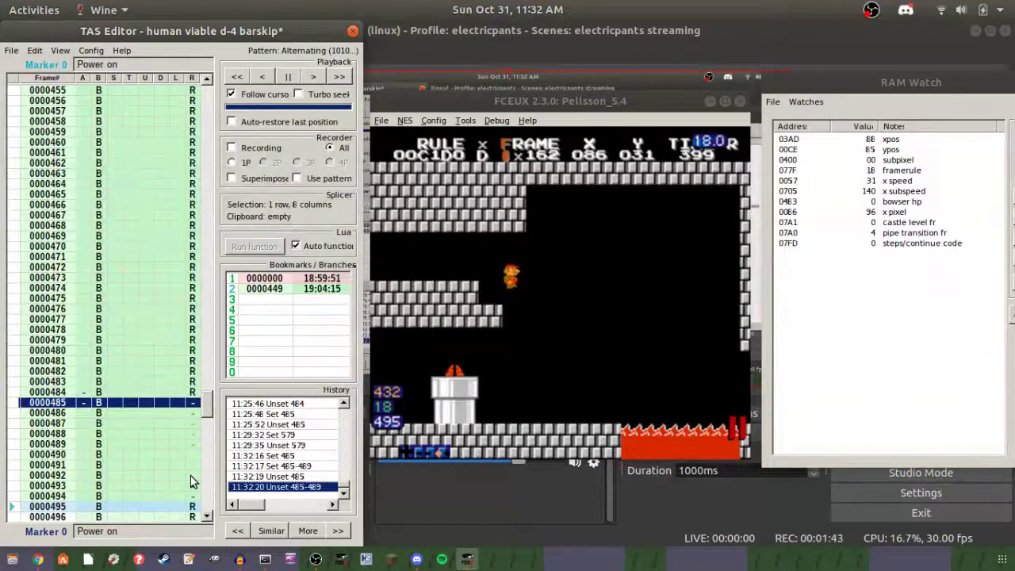
key("backslash")
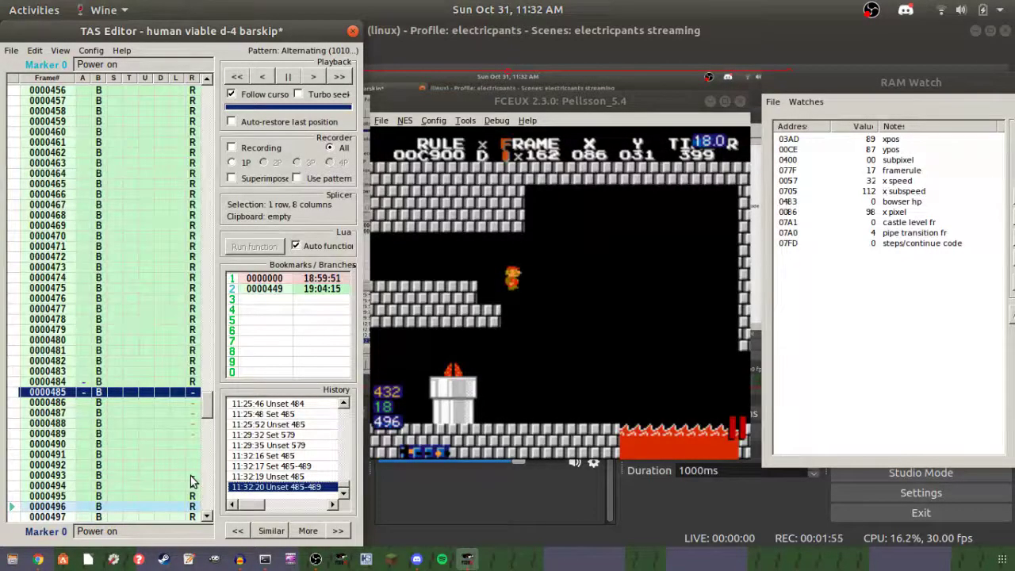
key("shift+Up")
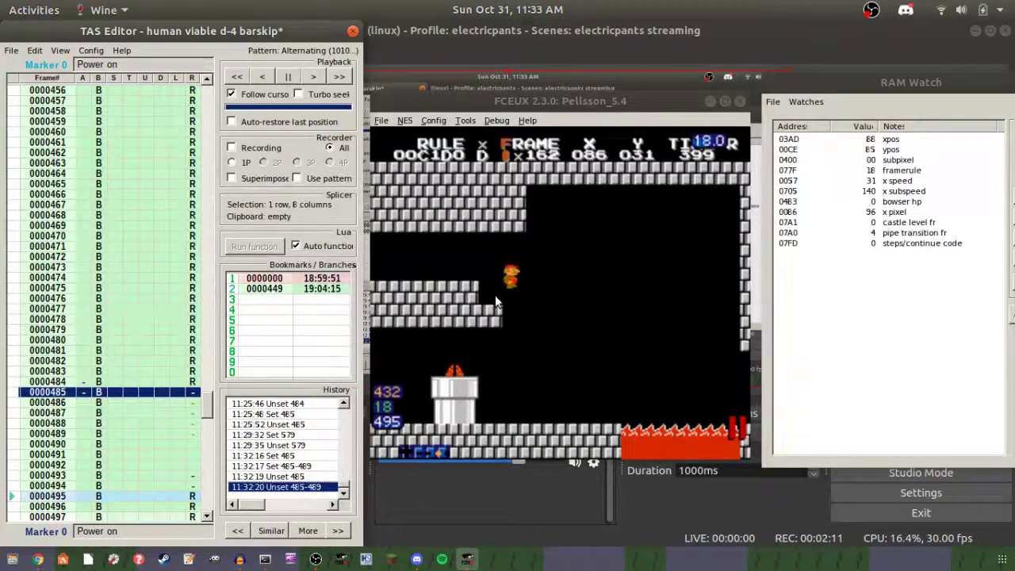
key("backslash")
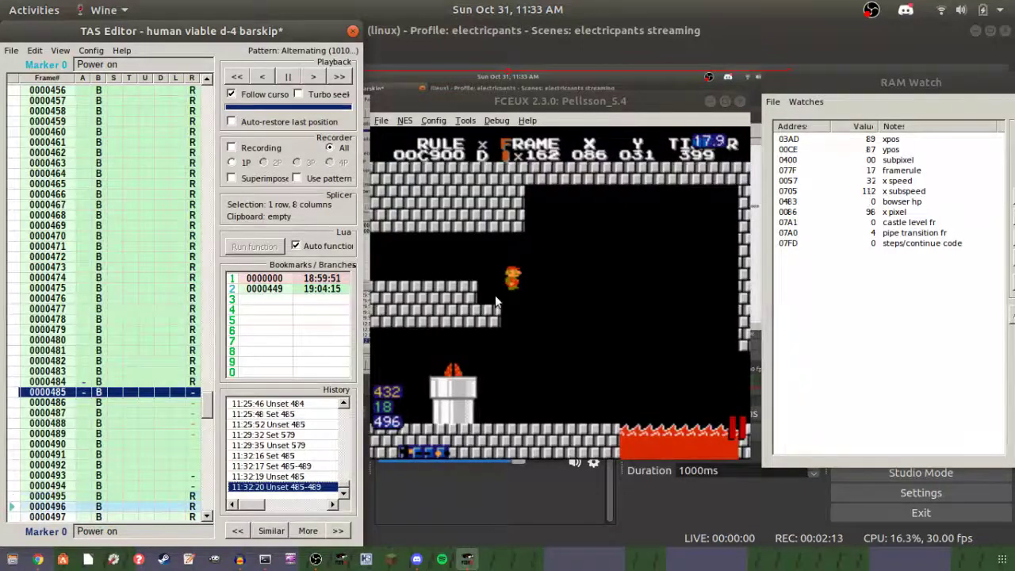
Advance through the jump toward the fire bar to frame 556, and rewind to frame 539.
key("backslash")
key("backslash")
key("backslash")
key("backslash")
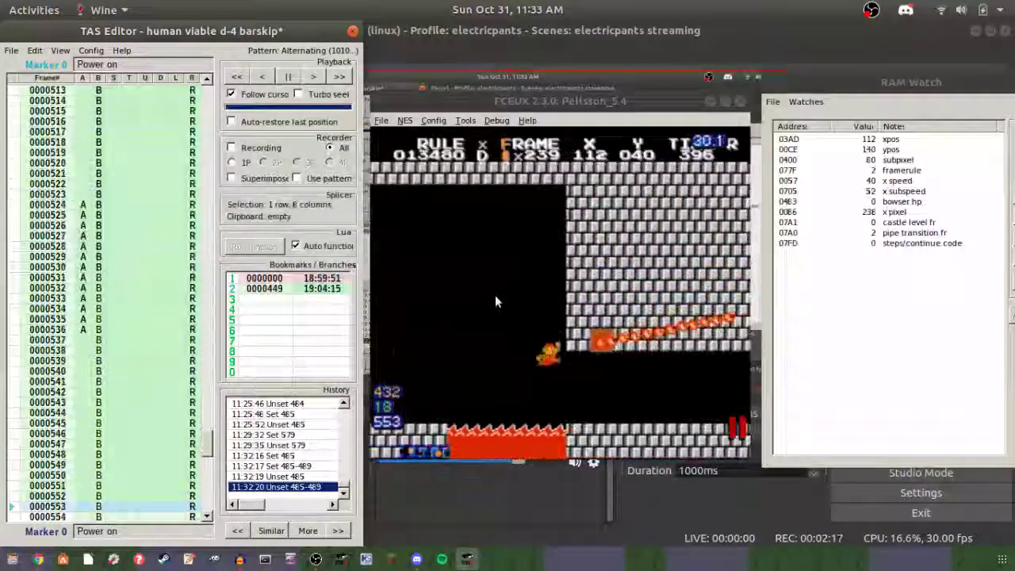
key("shift+backslash")
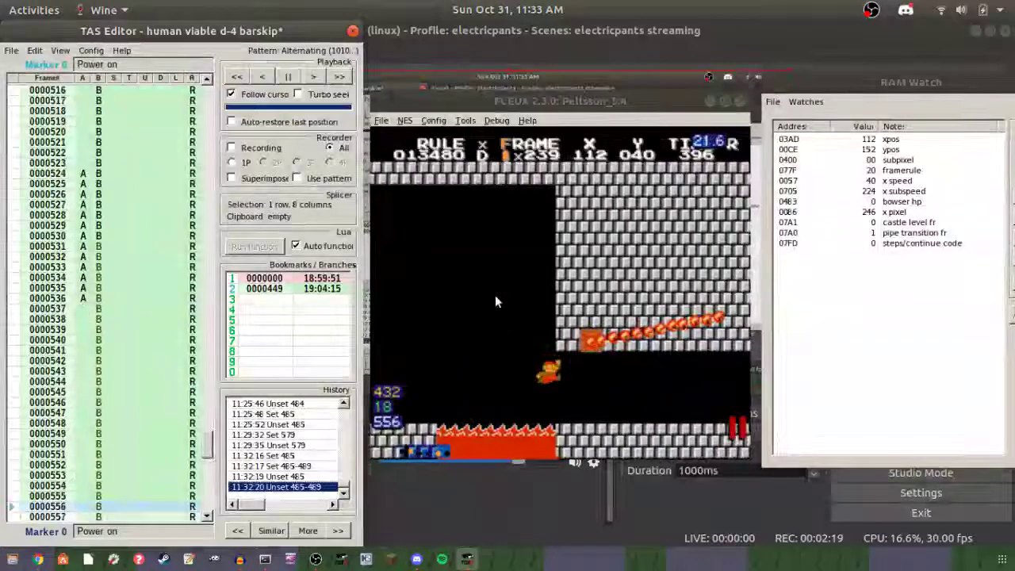
key("shift+backslash")
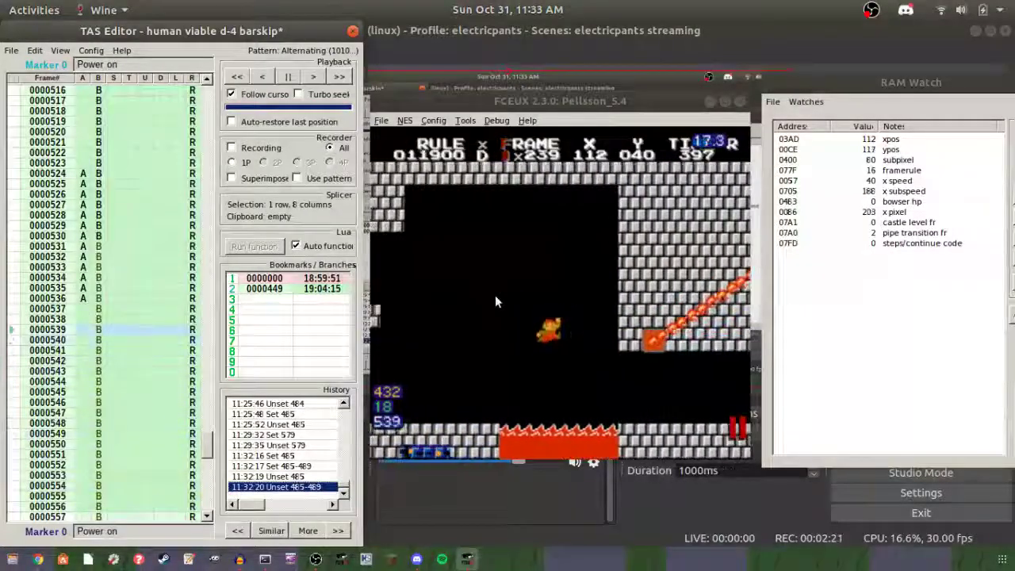
Step forward from frame 539 to frame 544, examining Mario's fall toward the fire bar corridor.
key("backslash")
key("backslash")
key("backslash")
key("backslash")
key("backslash")
key("backslash")
key("backslash")
key("backslash")
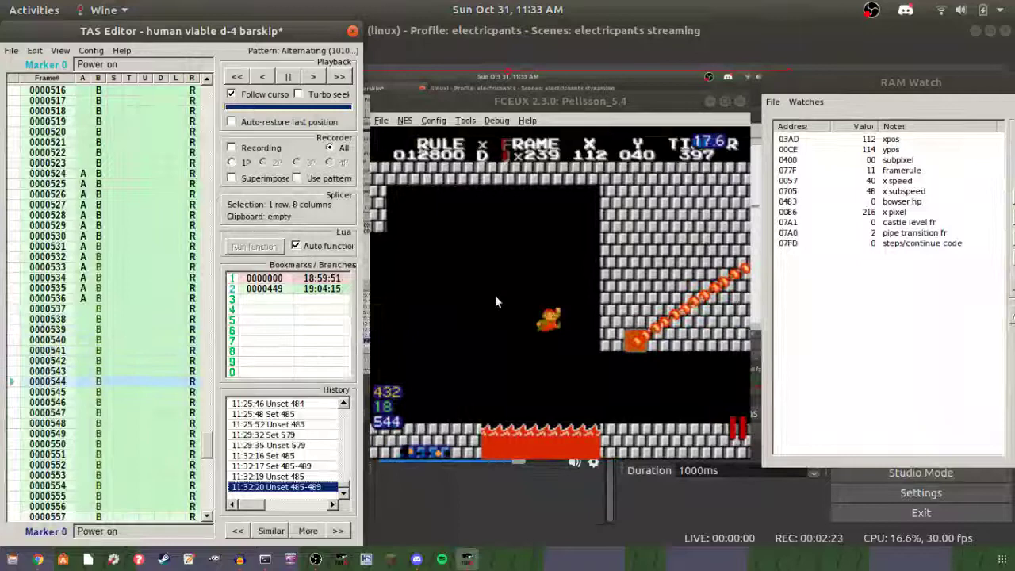
Advance from frame 544 through Mario's landing in the fire bar corridor to frame 580, watching his position and speed.
key("backslash")
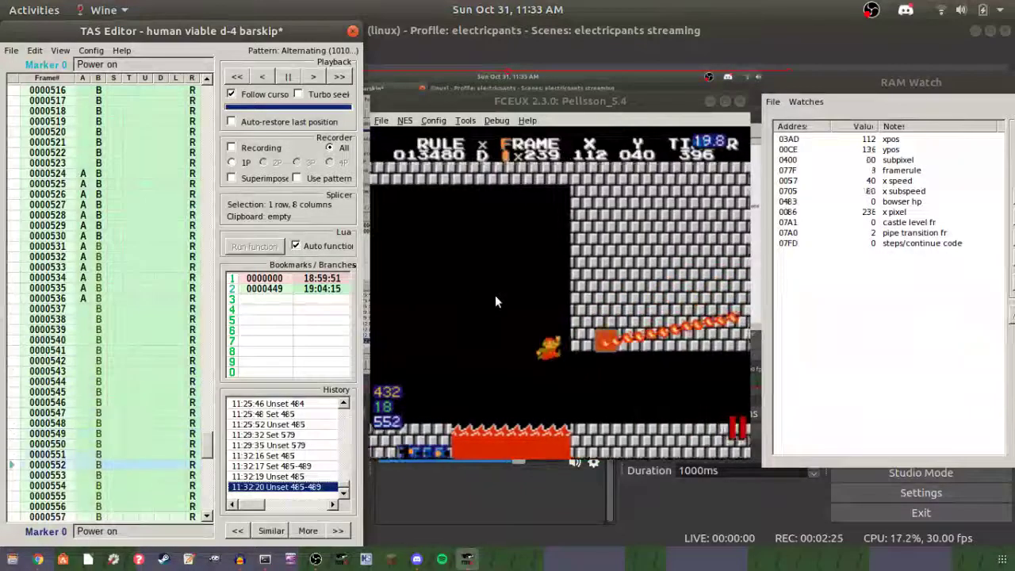
key("backslash")
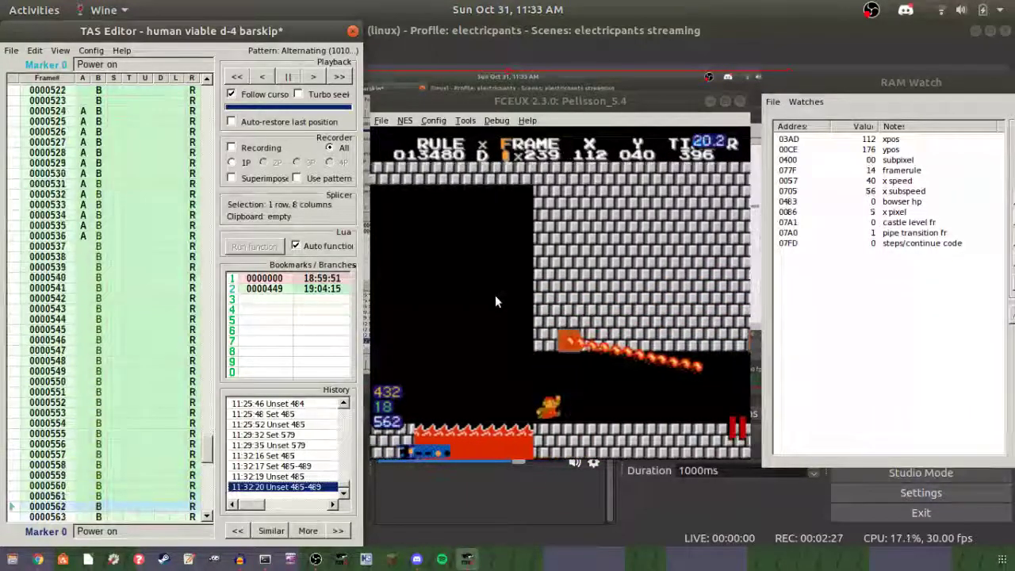
key("backslash")
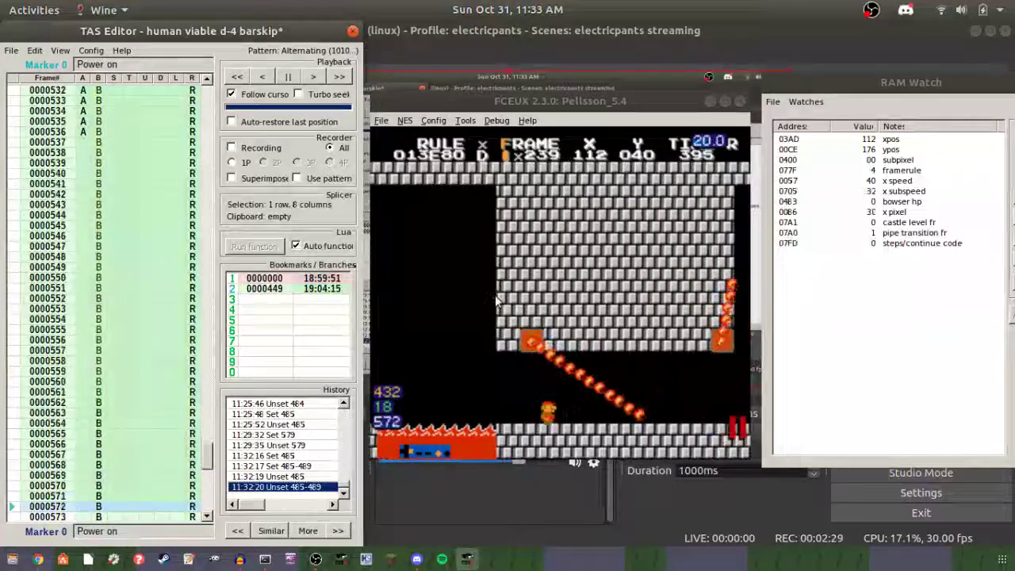
key("backslash")
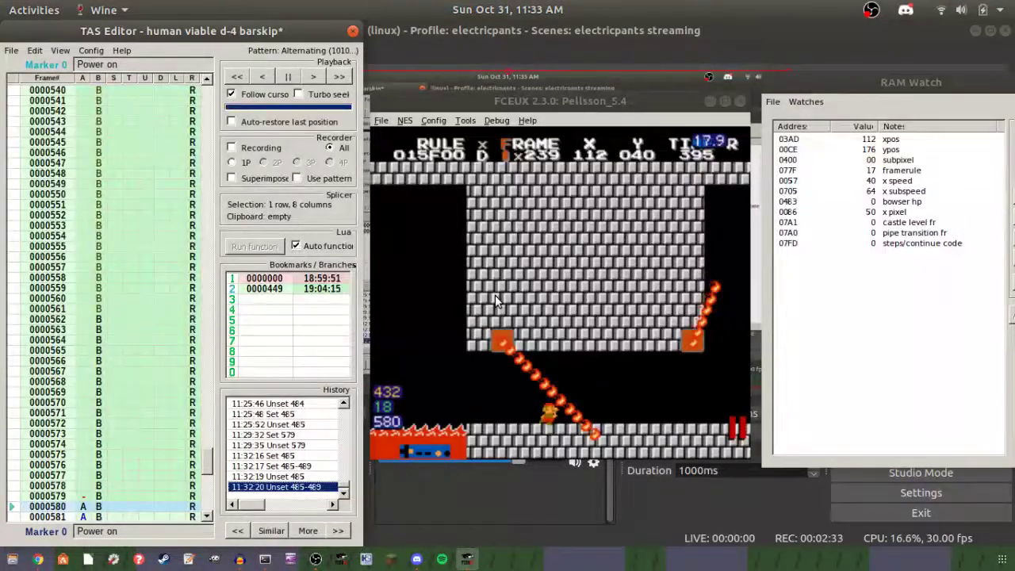
Step forward from frame 580 to frame 585, examining Mario's jump through the fire bar.
key("backslash")
key("backslash")
key("backslash")
key("backslash")
key("backslash")
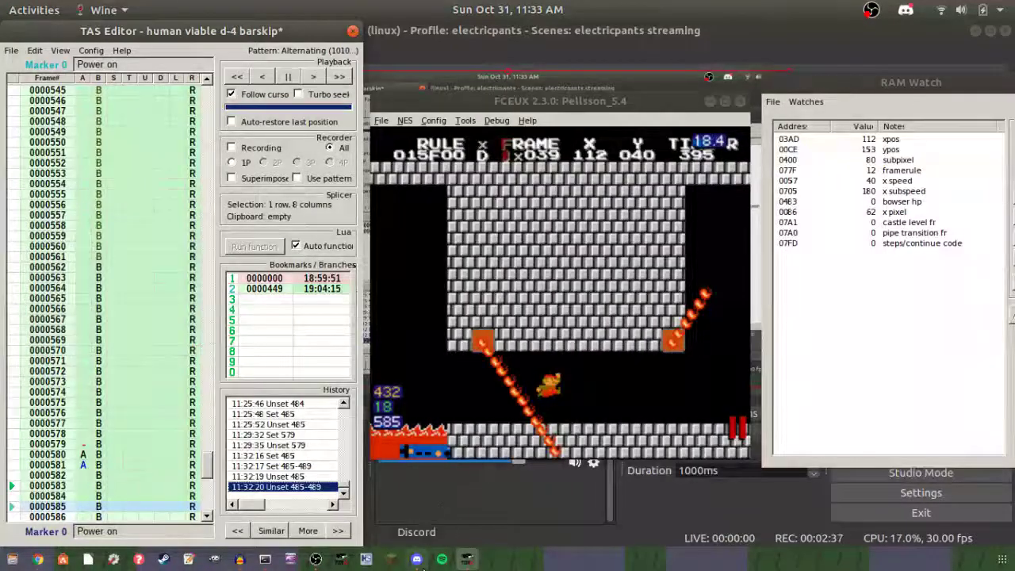
Switch to Discord and edit the last message in smb2j so the frame-perfect jump reads frame 039.
left_click(416, 559)
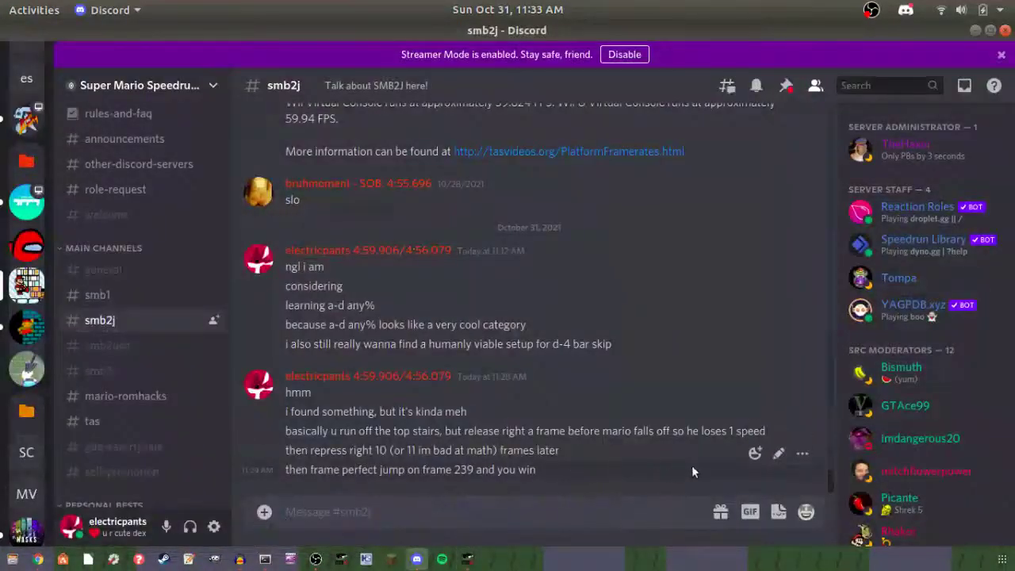
left_click(778, 453)
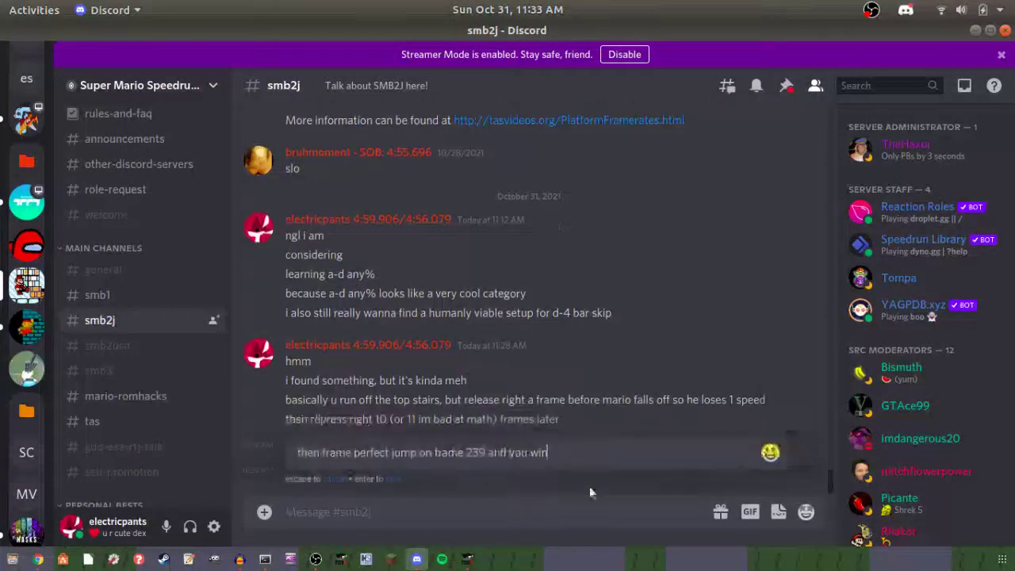
left_click(472, 452)
key("BackSpace")
type("0")
key("Return")
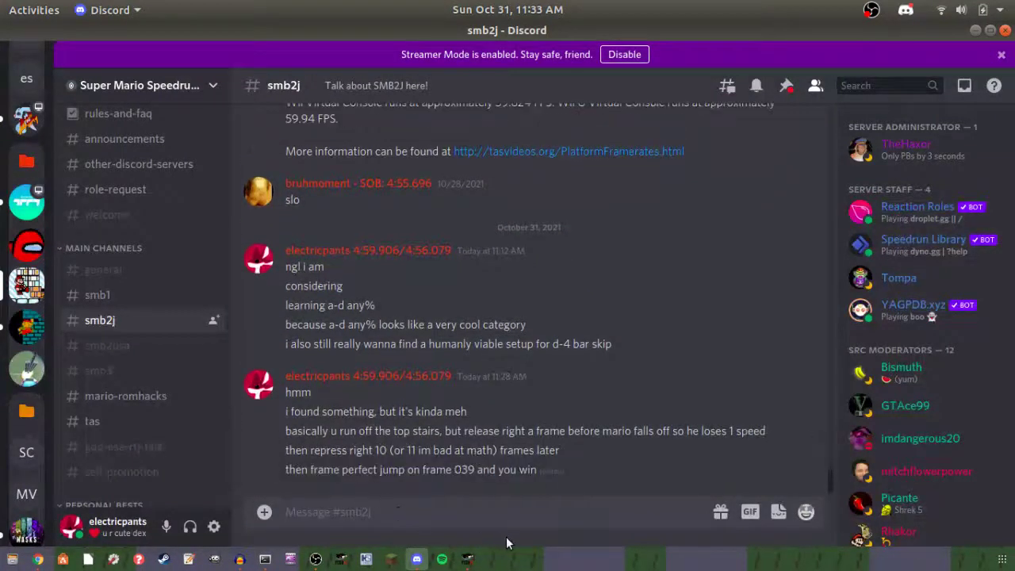
Return to the FCEUX emulator and rewind from frame 585 to frame 577, before the jump through the fire bar.
left_click(473, 560)
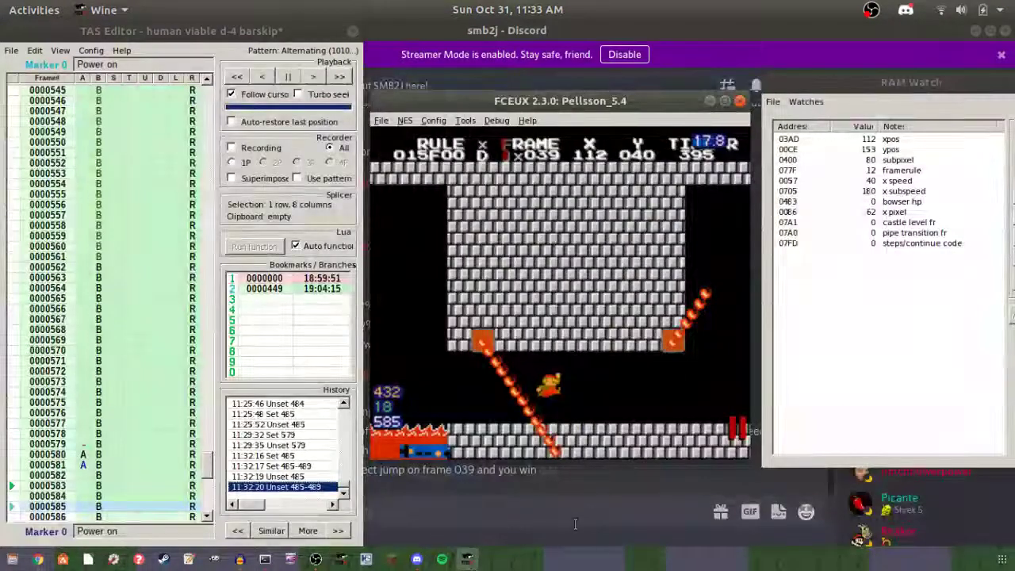
key("BackSpace")
key("BackSpace")
key("BackSpace")
key("BackSpace")
key("BackSpace")
key("BackSpace")
key("BackSpace")
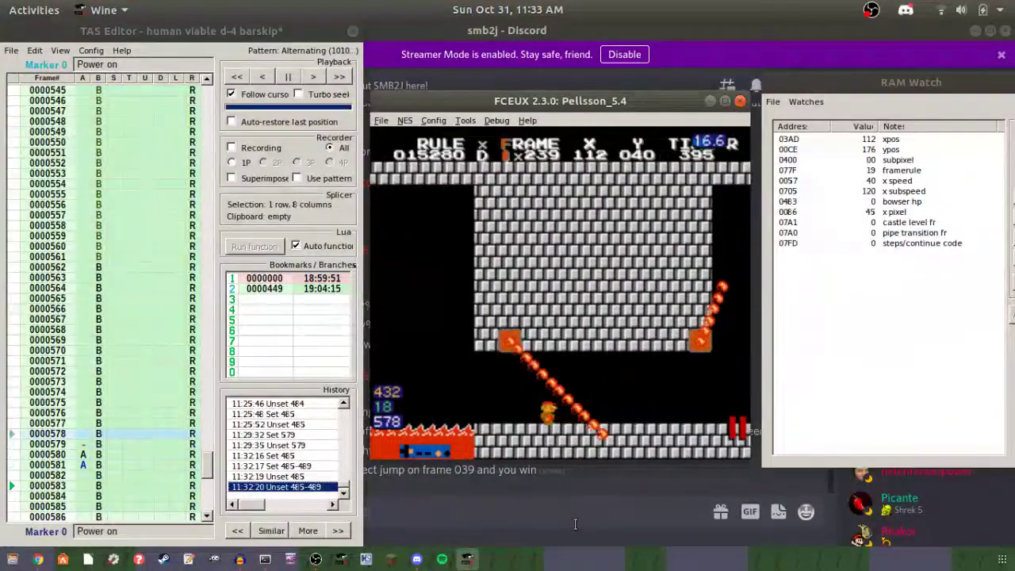
key("BackSpace")
Step forward from frame 577 to frame 584, rechecking the frame on which the jump starts.
key("backslash")
key("backslash")
key("backslash")
key("backslash")
key("backslash")
key("backslash")
key("backslash")
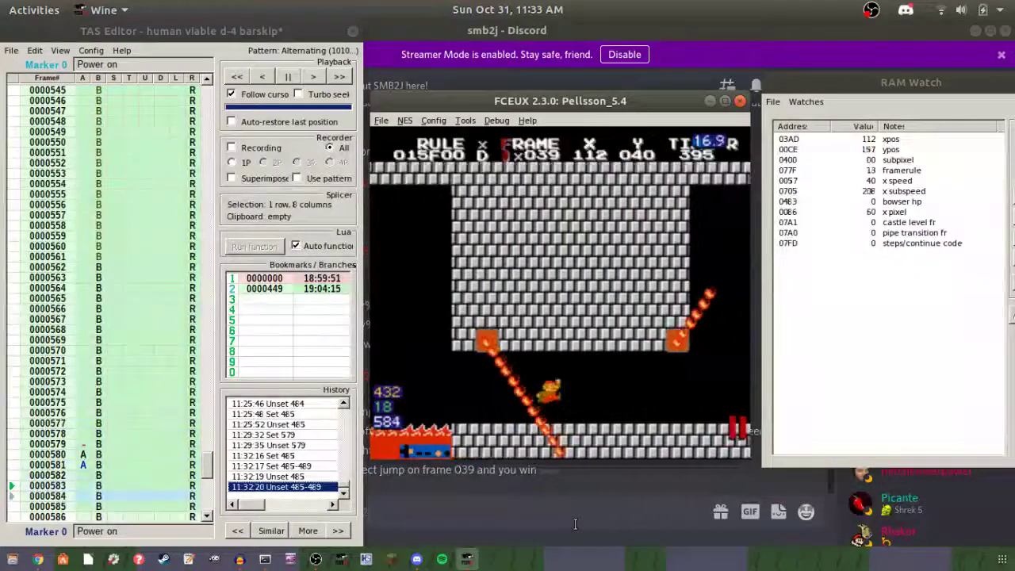
Toggle the A input at frame 581 off and on again, and add an A input at frame 582.
left_click(84, 455)
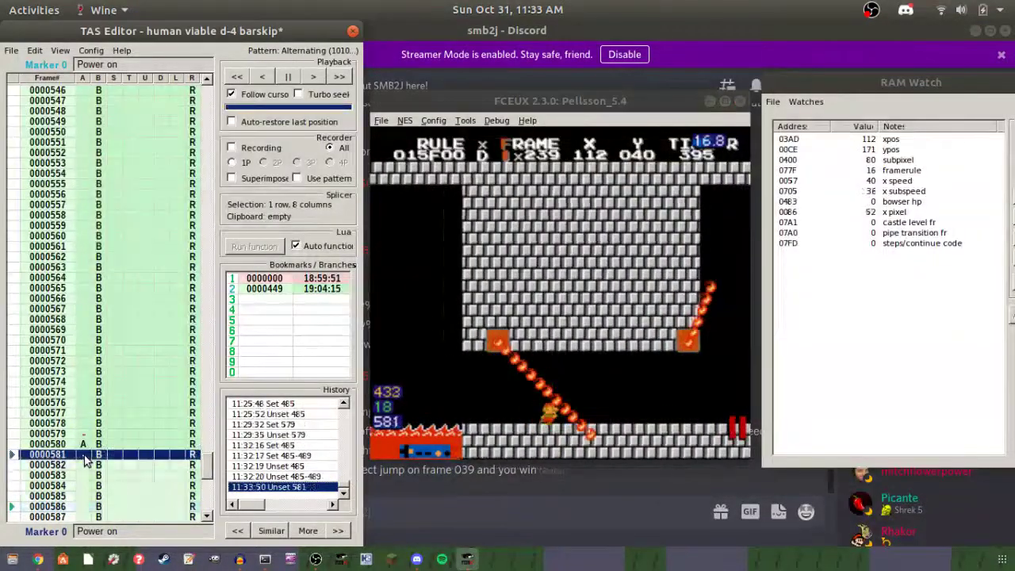
left_click(83, 455)
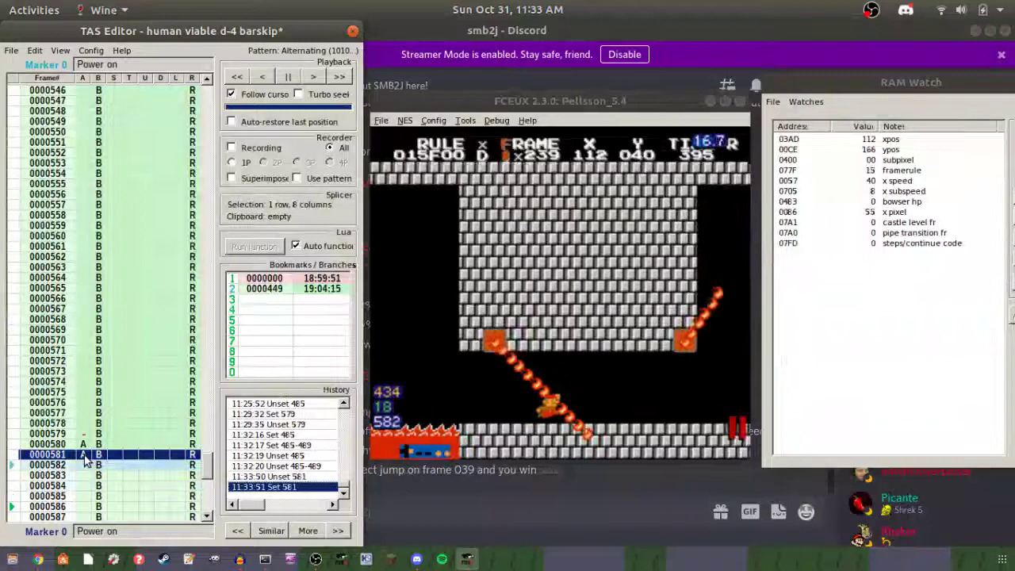
left_click(83, 465)
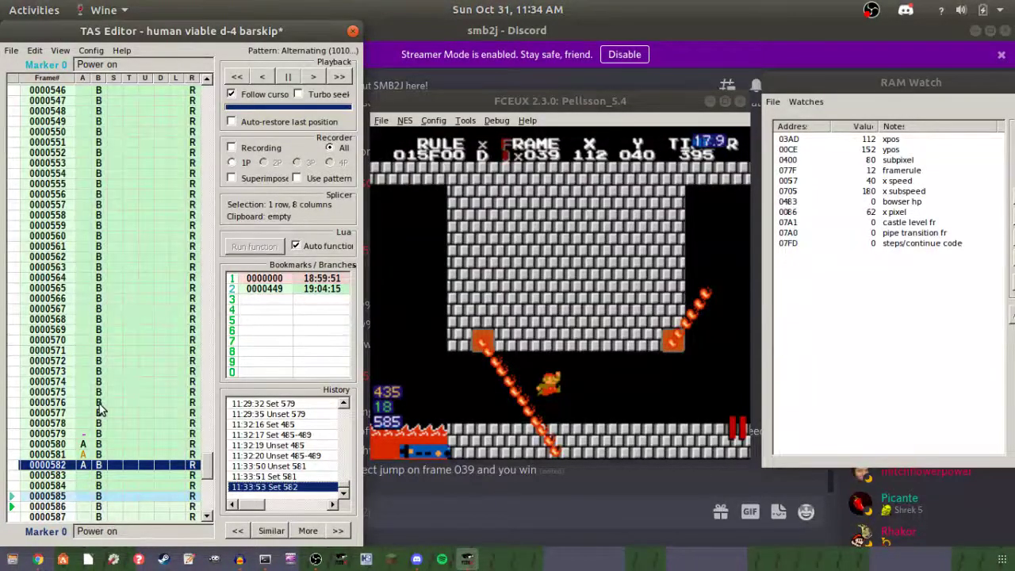
Clear the A inputs at frames 598 and 599.
scroll(99, 409, "down", 12)
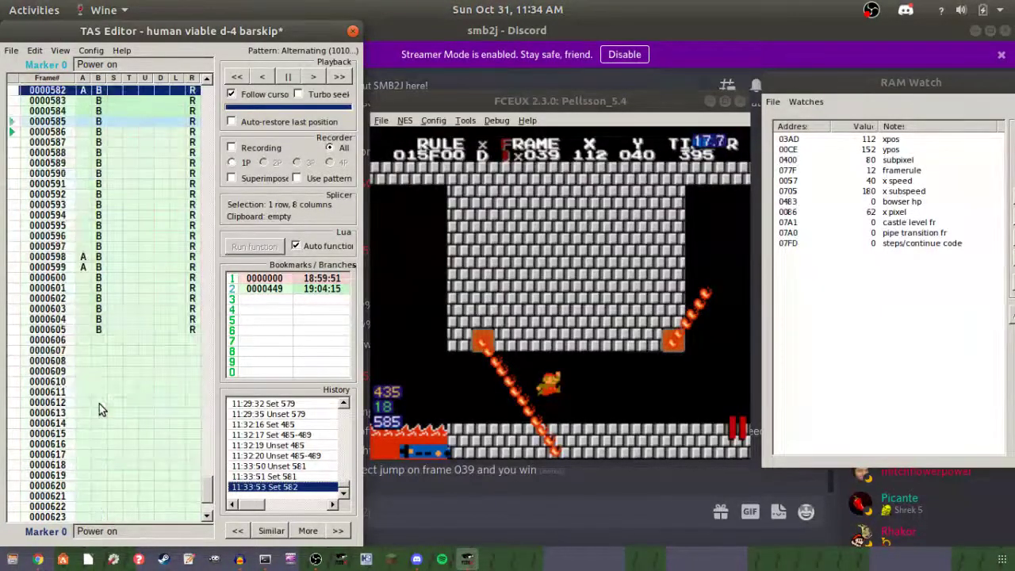
left_click(82, 256)
left_click(82, 266)
Set the B and Right inputs on frames 606 to 632.
scroll(84, 275, "down", 3)
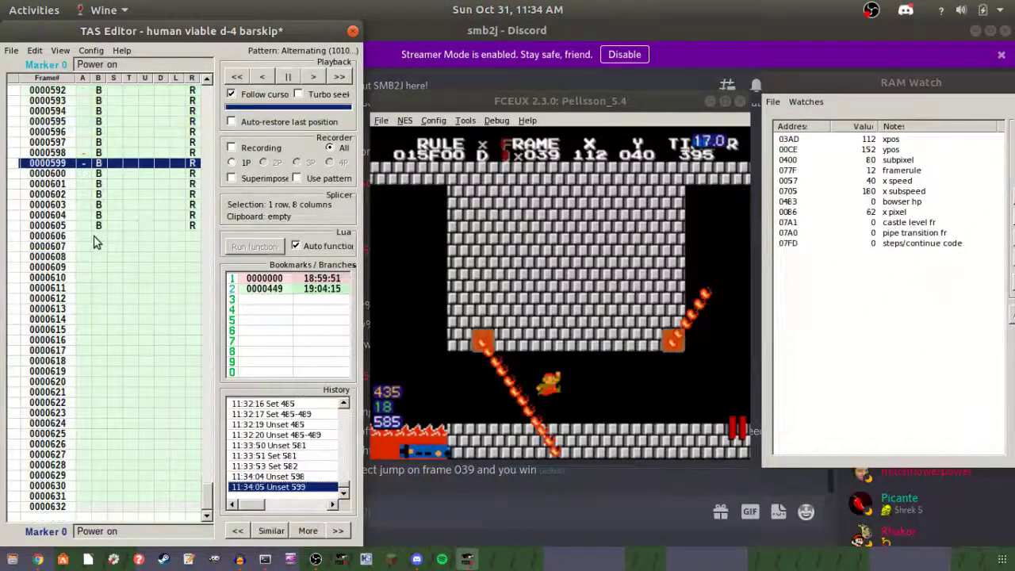
left_click_drag(98, 236, 109, 507)
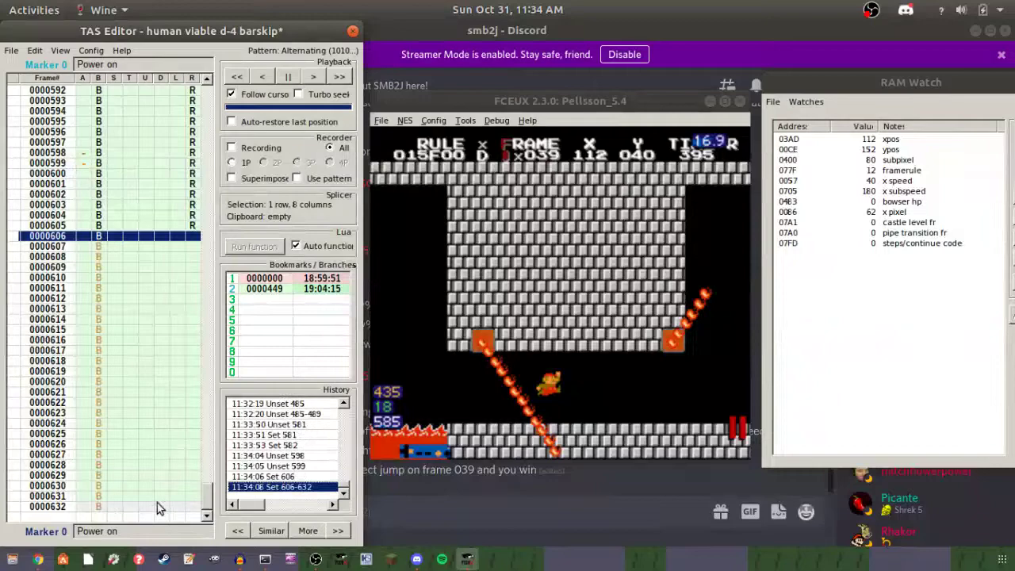
left_click_drag(192, 236, 193, 508)
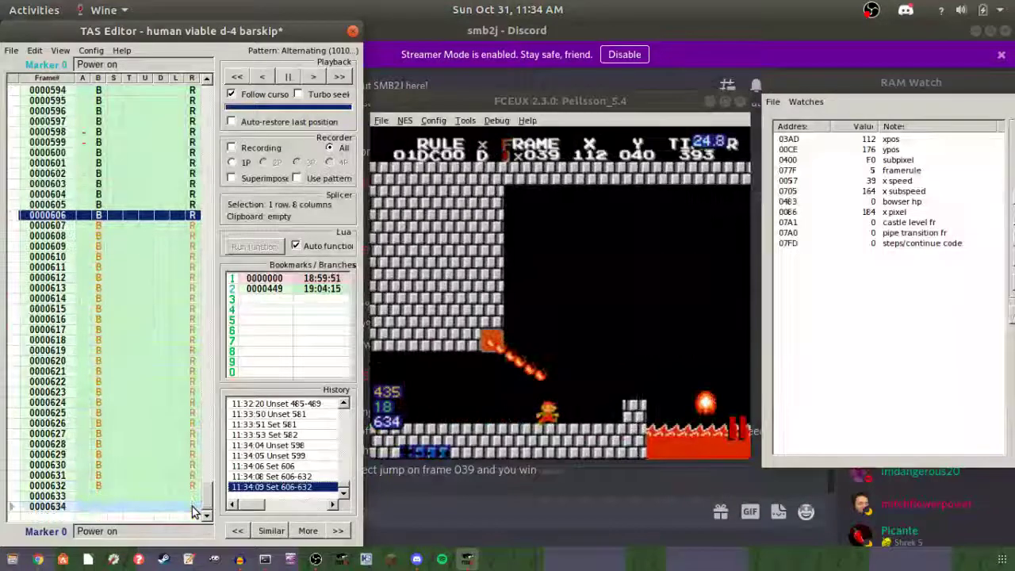
Copy the inputs of frames 583 to 632 to the clipboard.
left_click(59, 487)
scroll(100, 270, "up", 14)
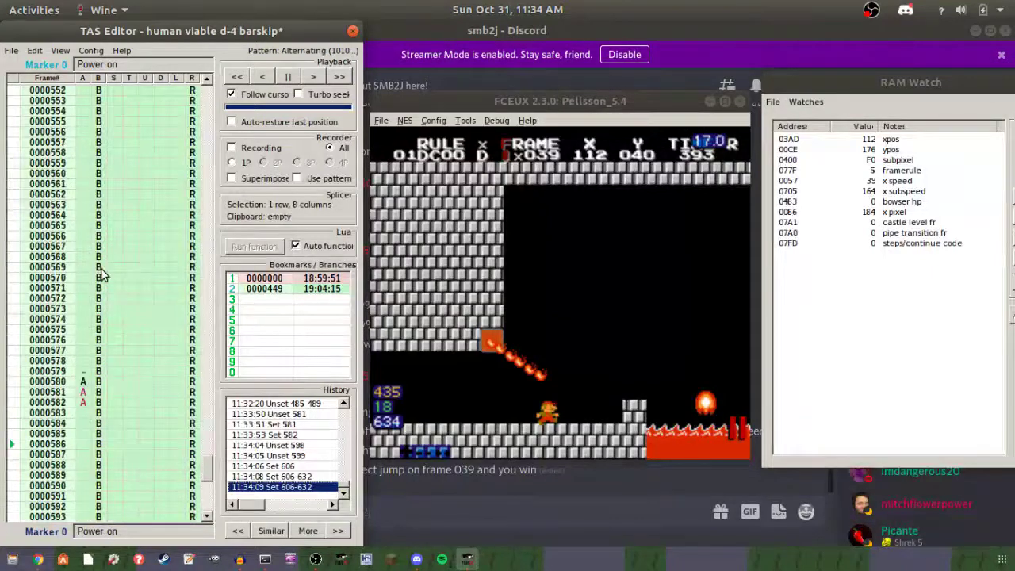
scroll(101, 274, "down", 8)
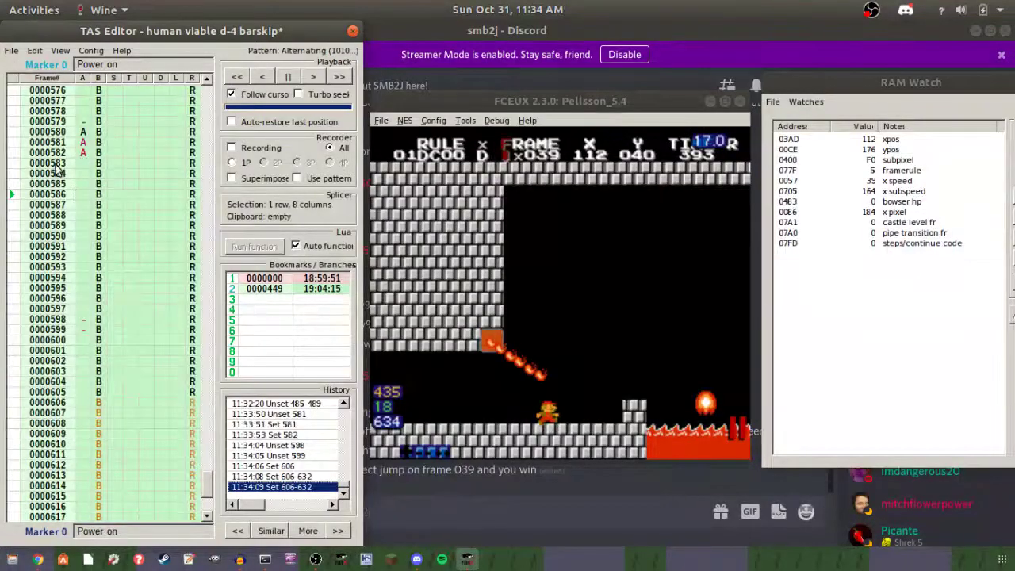
left_click_drag(58, 169, 66, 495)
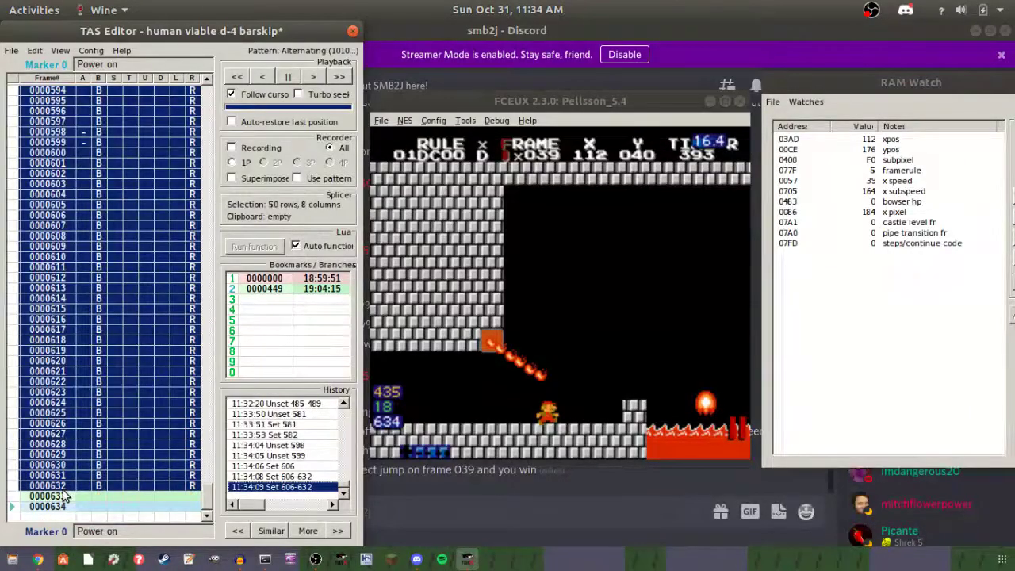
key("ctrl+c")
scroll(100, 330, "up", 20)
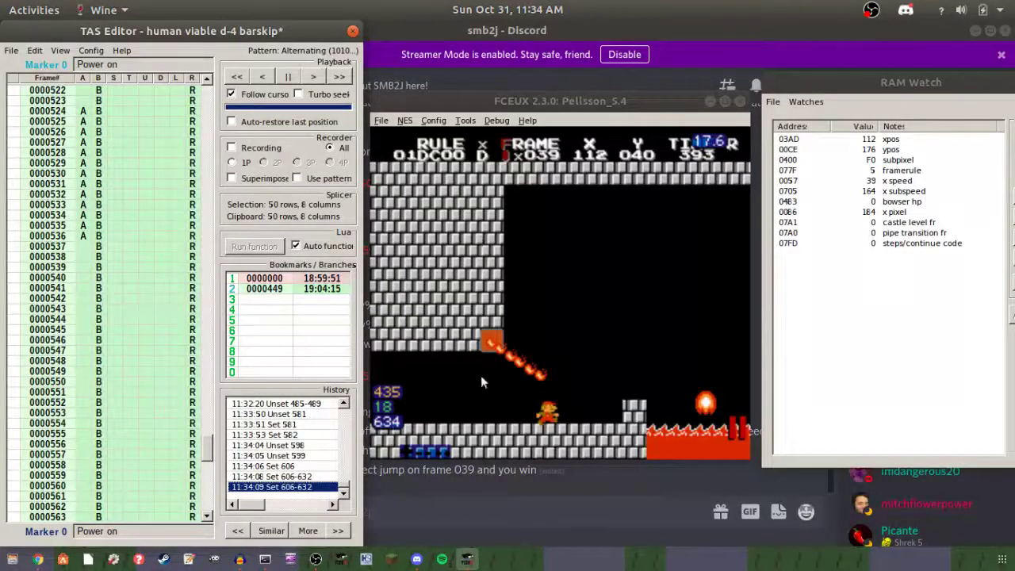
Switch from the emulator to the OBS recording window.
left_click(492, 318)
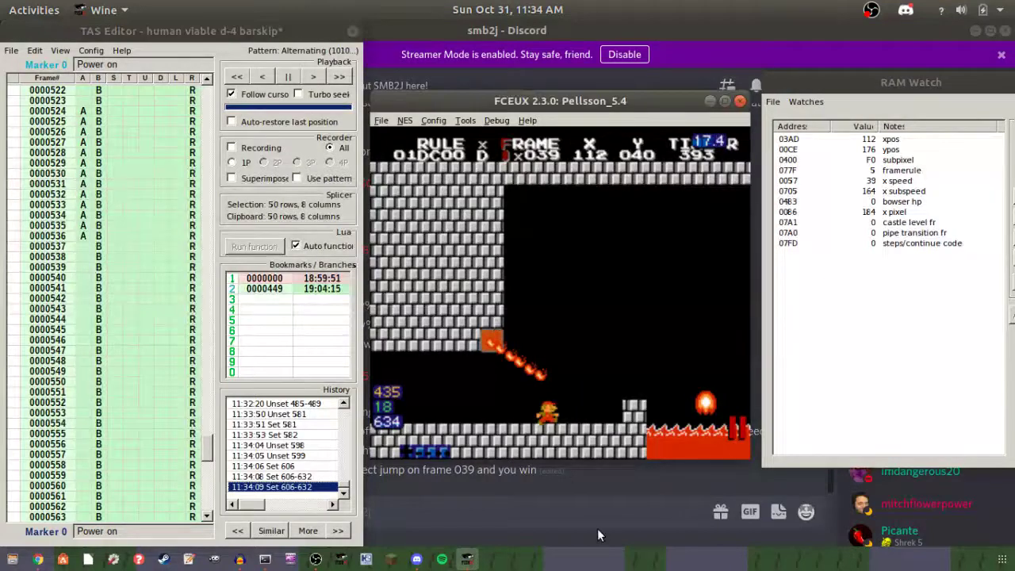
left_click(315, 560)
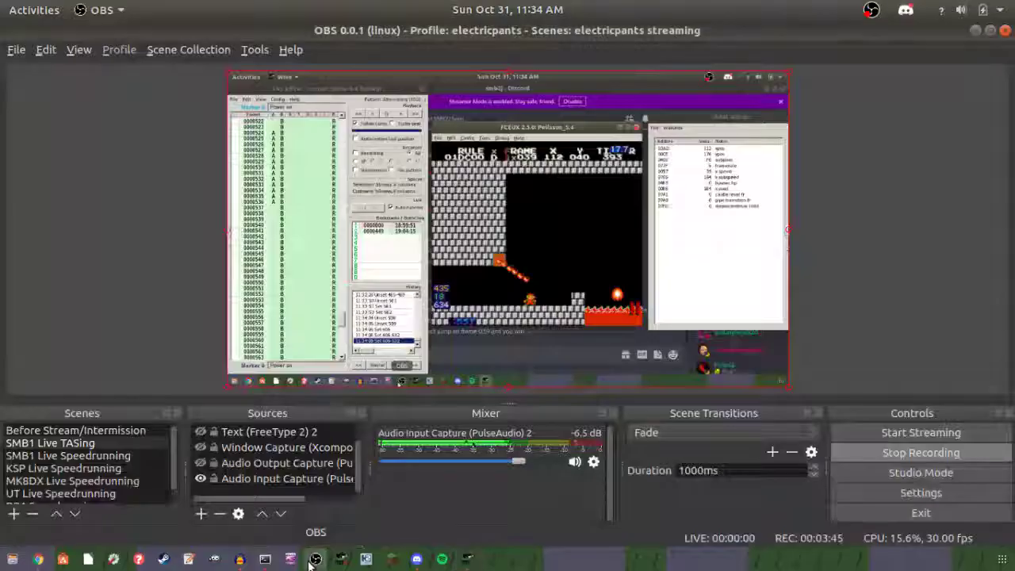